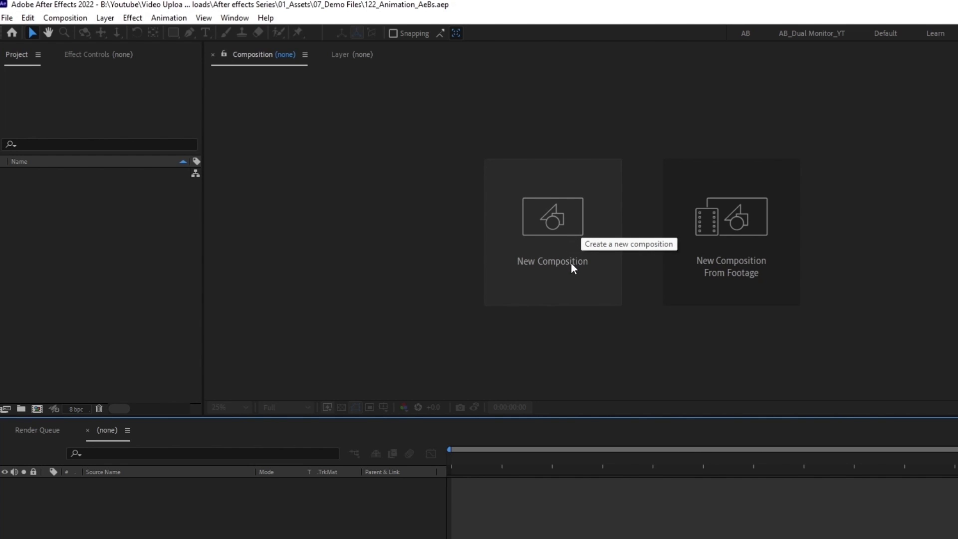
Open the Composition menu, browse the neighbouring menus, then come back to Composition > New Composition.
{"action": "left_click", "coordinate": [52, 20]}
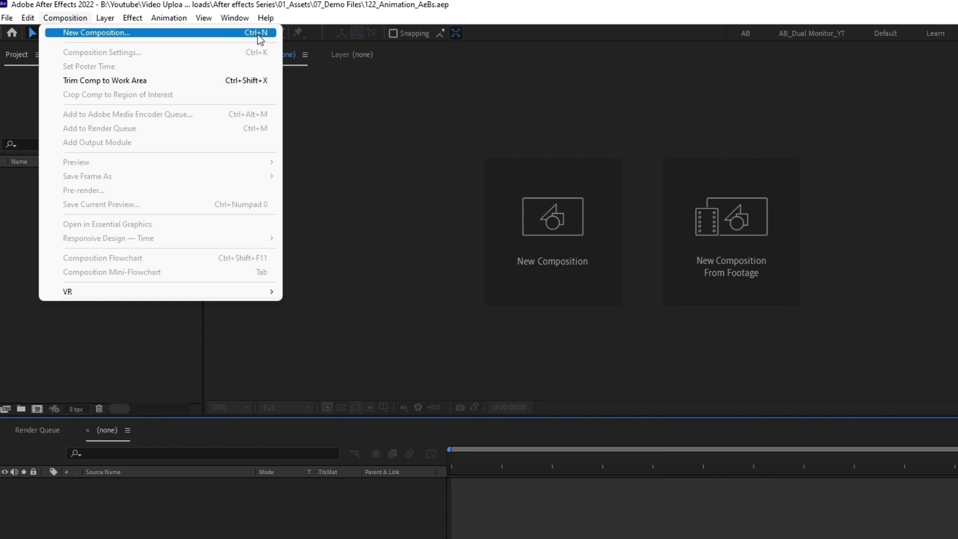
{"action": "mouse_move", "coordinate": [22, 20]}
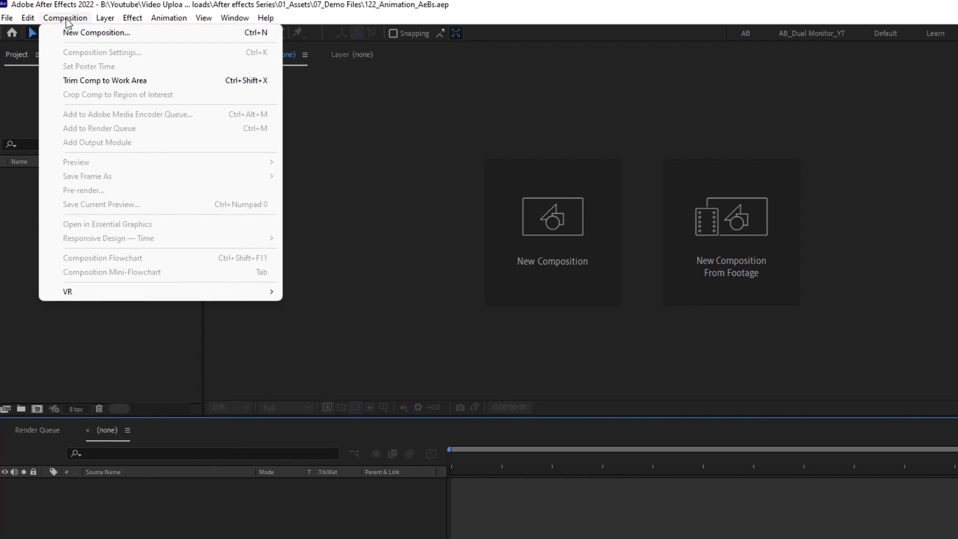
{"action": "mouse_move", "coordinate": [126, 19]}
{"action": "mouse_move", "coordinate": [93, 24]}
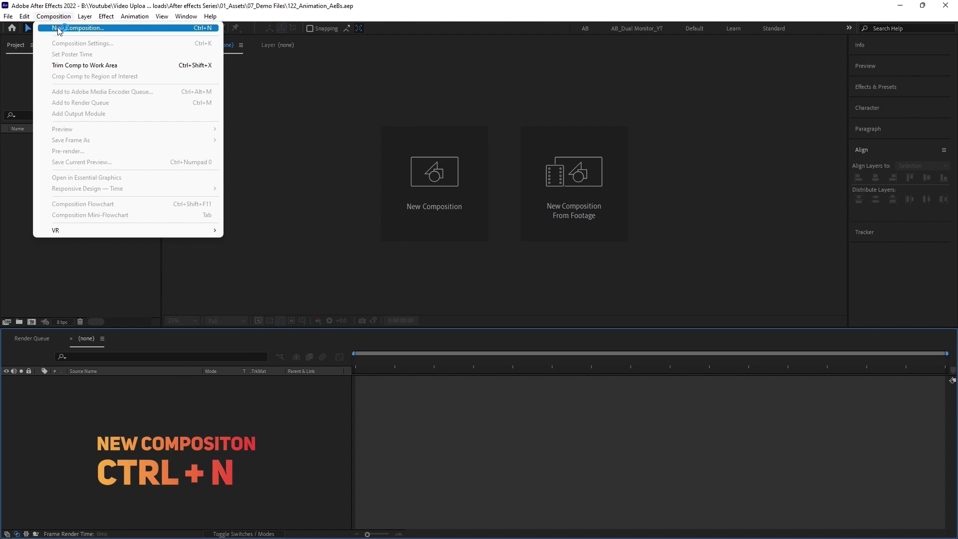
Create a composition named Demo with the HDTV 1080 25 preset (1920×1080, 25 fps, 15 s).
{"action": "left_click", "coordinate": [83, 27]}
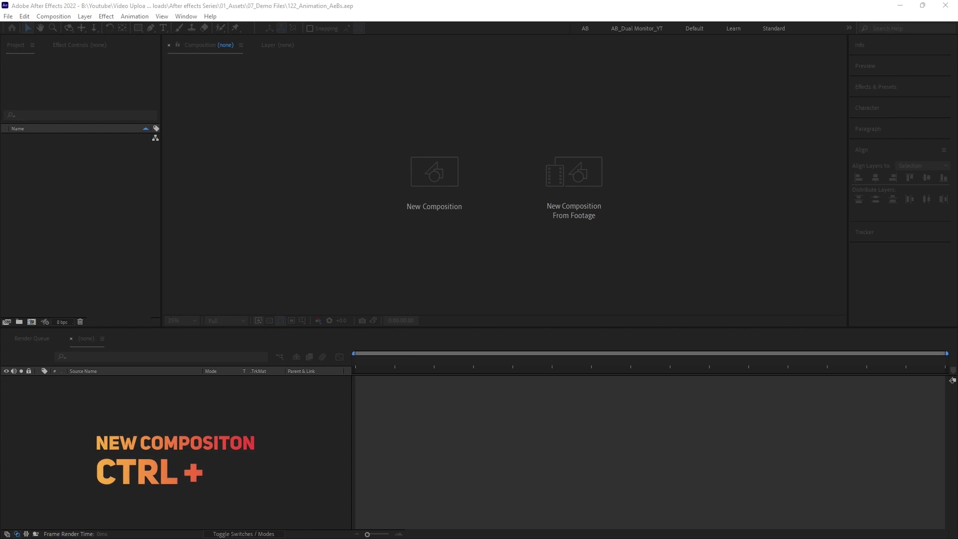
{"action": "key", "text": "ctrl+n"}
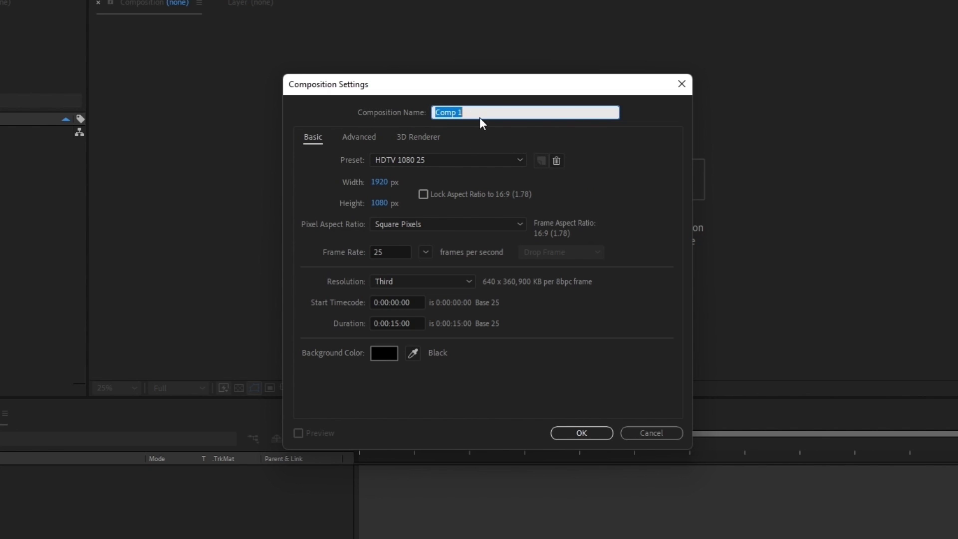
{"action": "key", "text": "BackSpace"}
{"action": "type", "text": "Demo"}
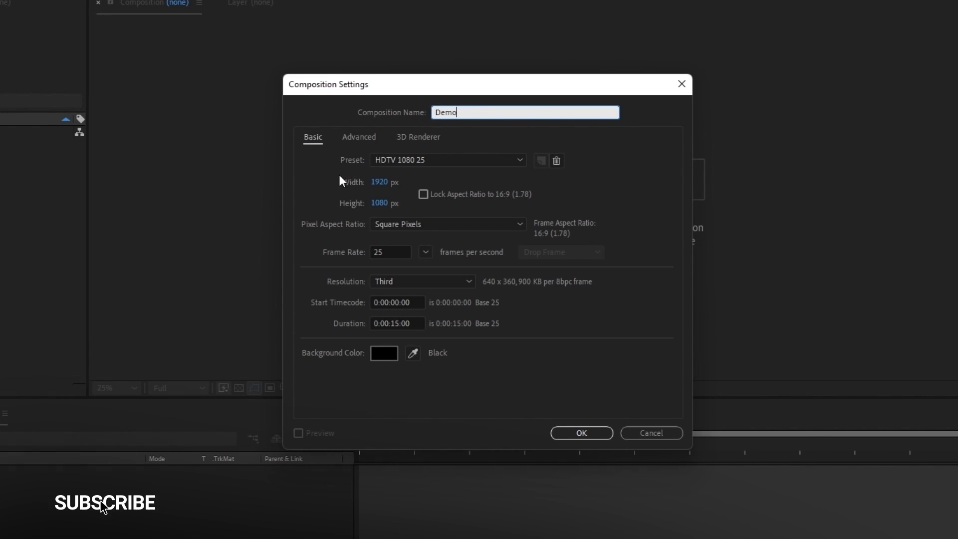
{"action": "left_click", "coordinate": [389, 161]}
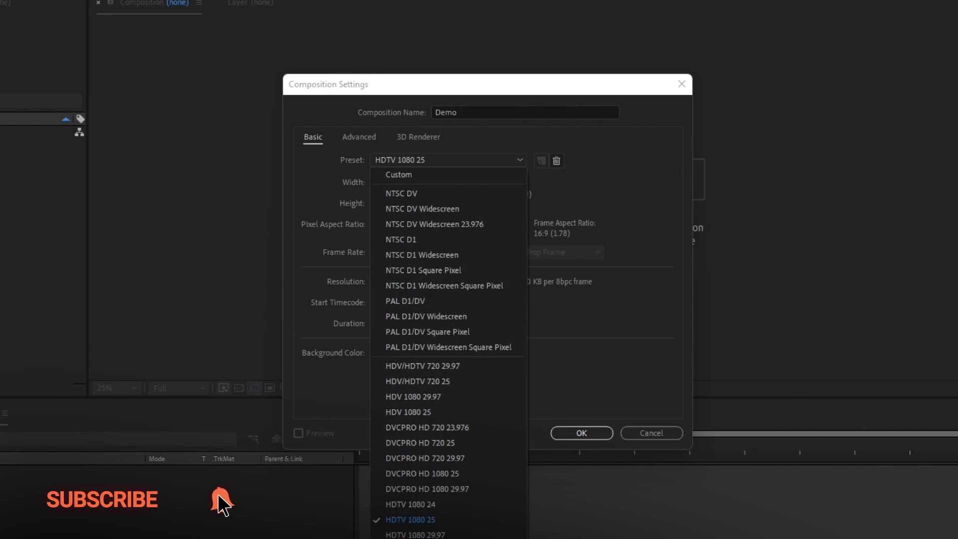
{"action": "left_click", "coordinate": [305, 187]}
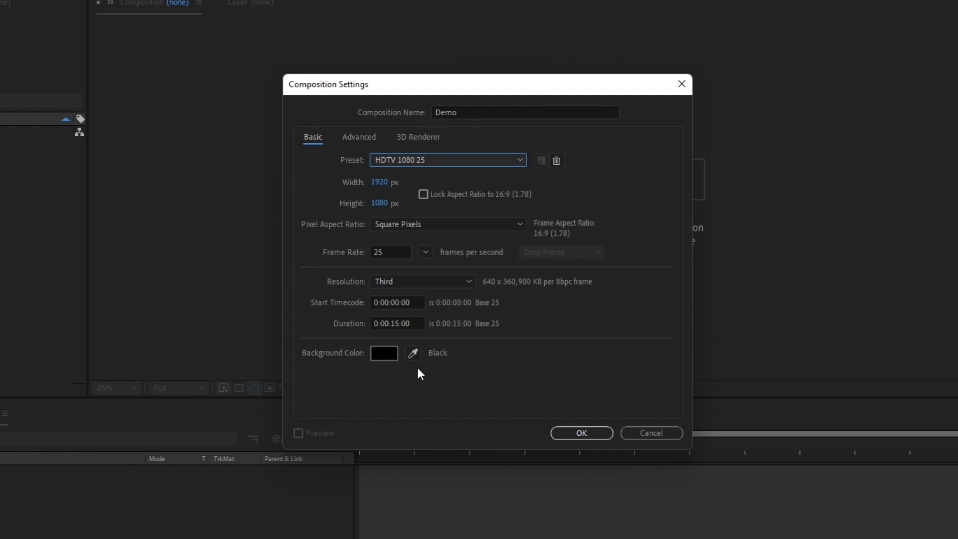
{"action": "left_click", "coordinate": [585, 428]}
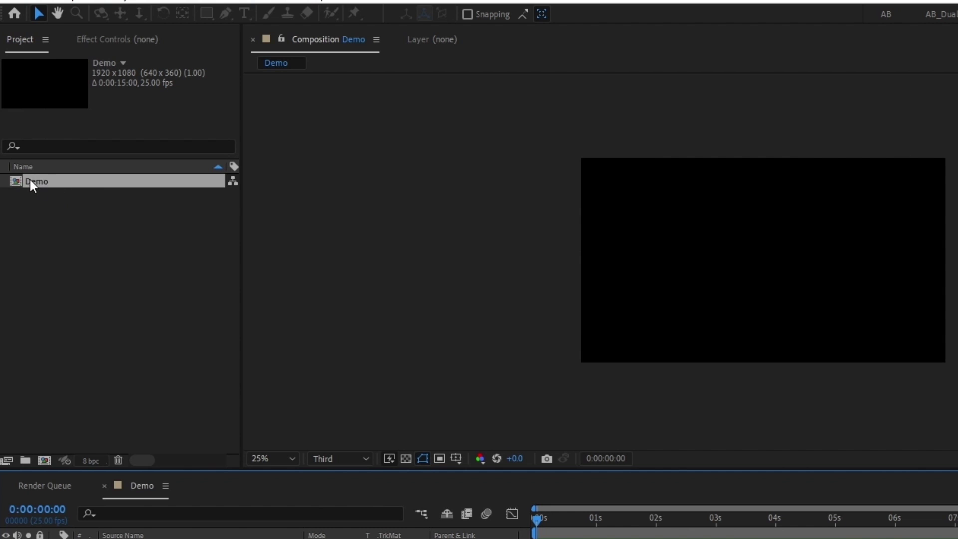
Import favourite.png into the project and add it to Demo as a centred star layer.
{"action": "left_click", "coordinate": [69, 256]}
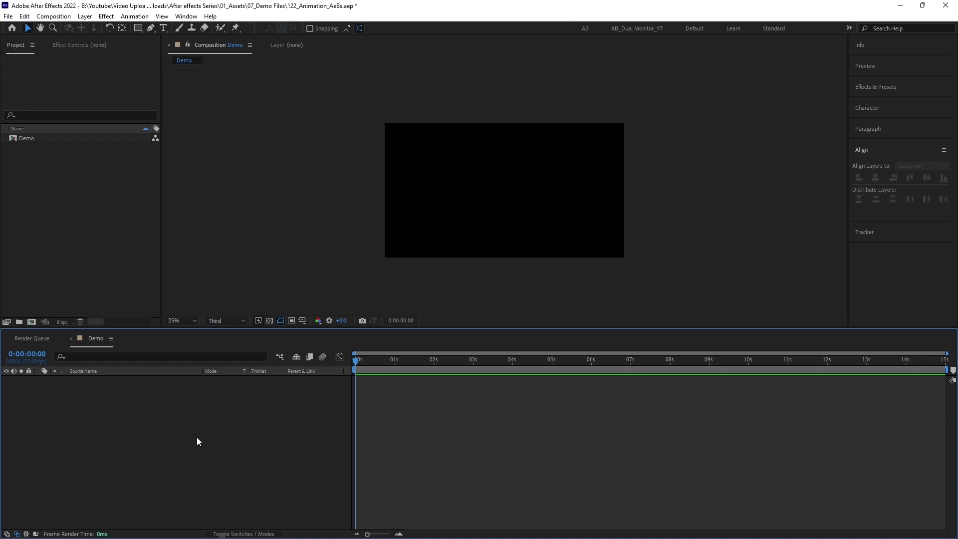
{"action": "left_click_drag", "start_coordinate": [0, 190], "coordinate": [106, 190]}
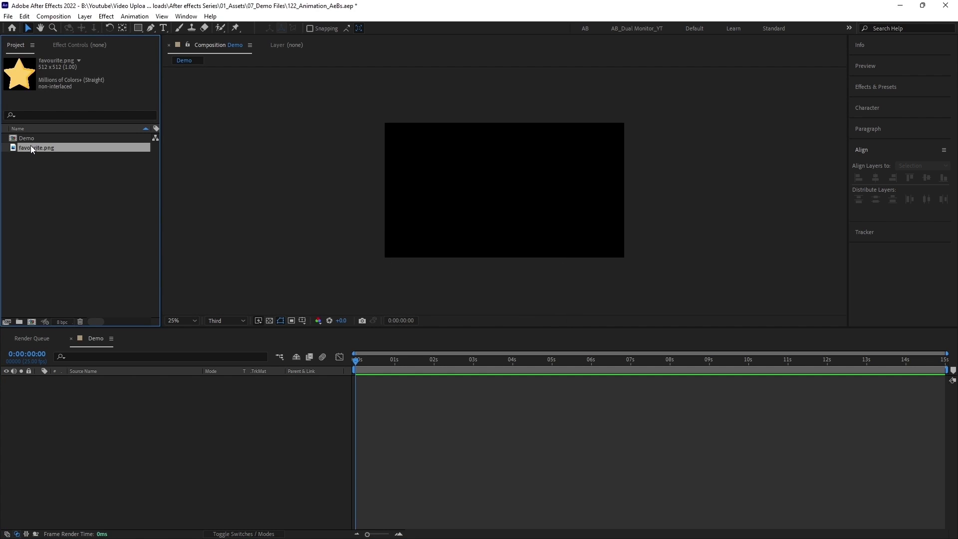
{"action": "left_click_drag", "start_coordinate": [31, 146], "coordinate": [121, 441]}
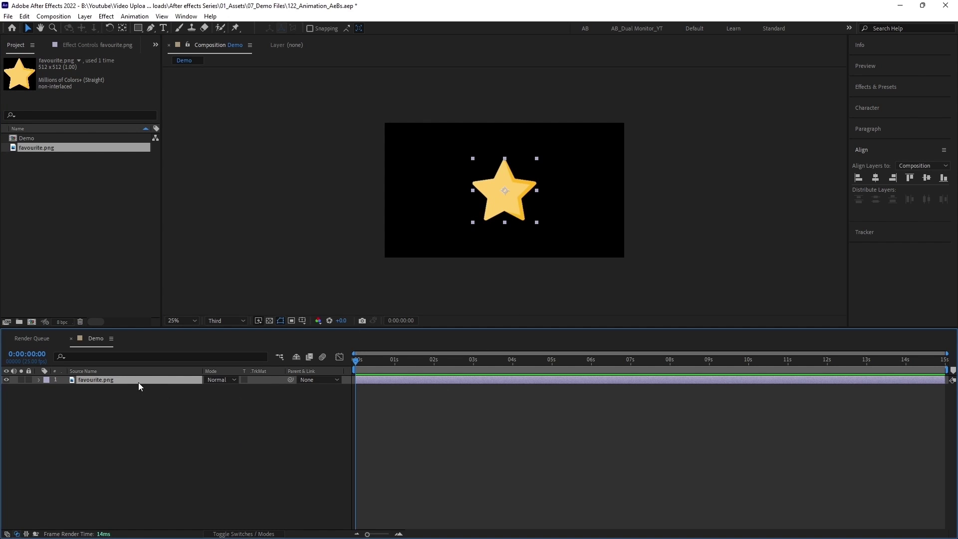
Keyframe the star's Position at 960,540 at 0 s and 2300,532 at 3 s.
{"action": "left_click", "coordinate": [39, 379]}
{"action": "left_click", "coordinate": [47, 389]}
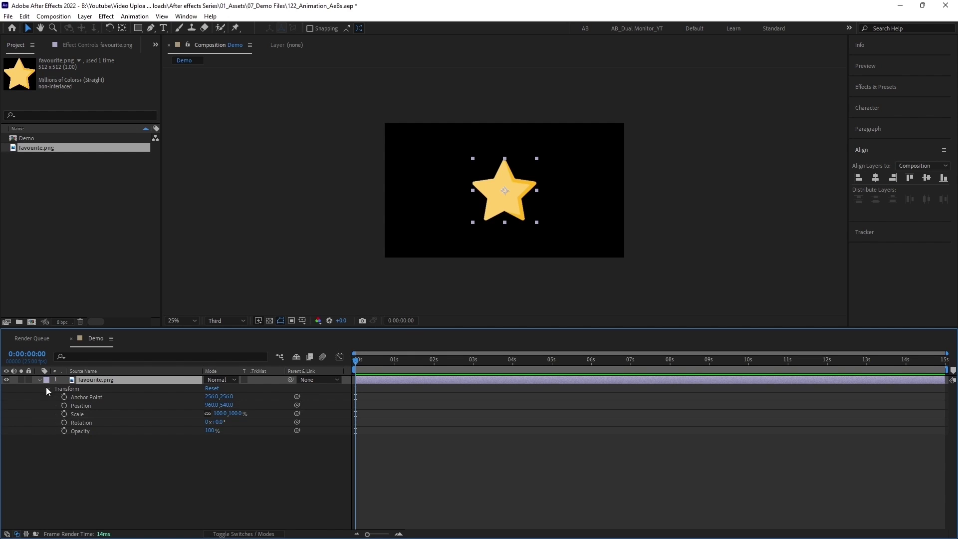
{"action": "left_click", "coordinate": [82, 405]}
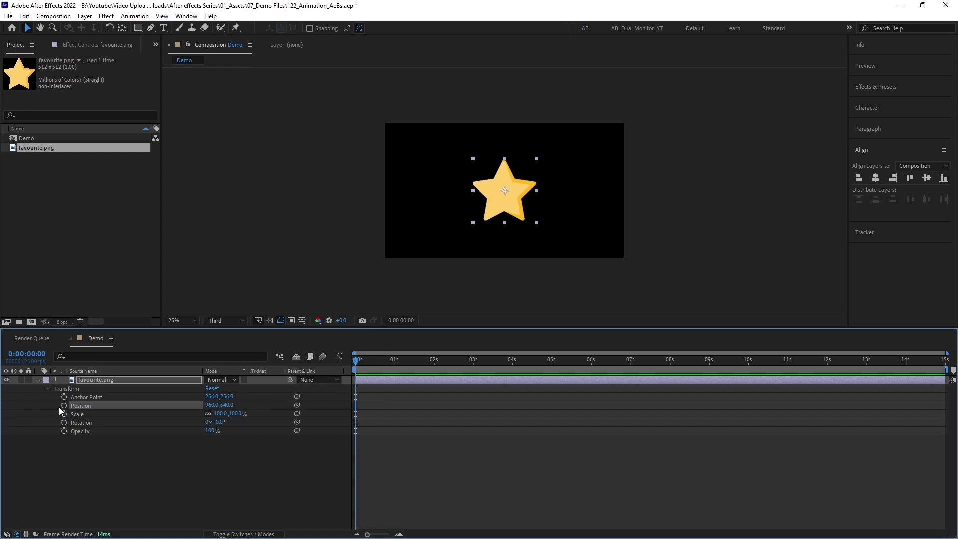
{"action": "left_click", "coordinate": [63, 405]}
{"action": "left_click_drag", "start_coordinate": [373, 363], "coordinate": [473, 369]}
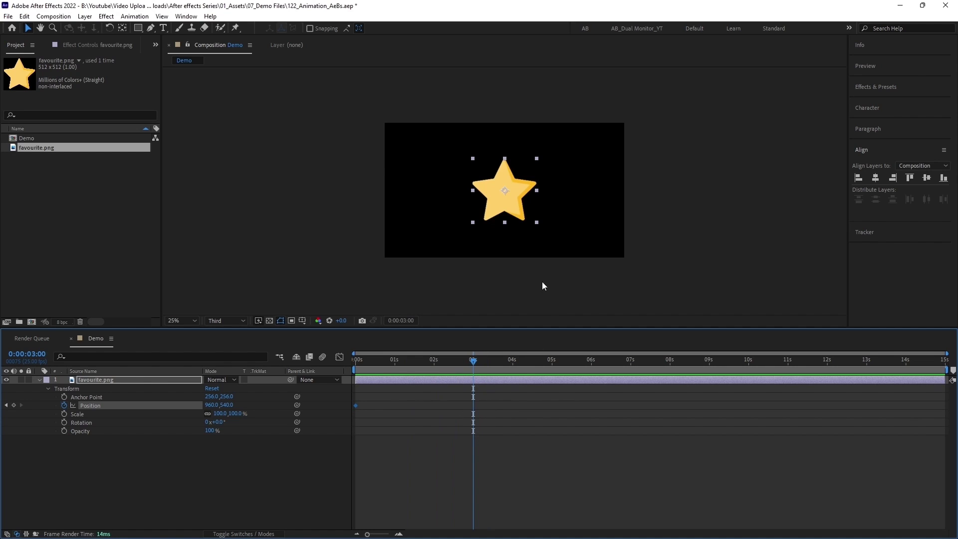
{"action": "left_click_drag", "start_coordinate": [504, 208], "coordinate": [672, 208]}
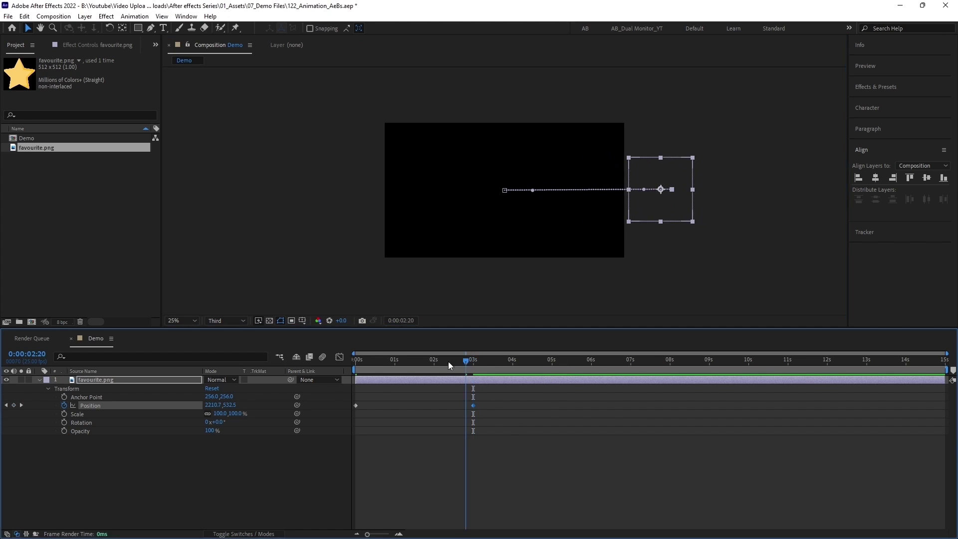
Rewind and preview the slide, then park the playhead near 1 s and deselect the star.
{"action": "left_click_drag", "start_coordinate": [466, 361], "coordinate": [356, 361]}
{"action": "key", "text": "space"}
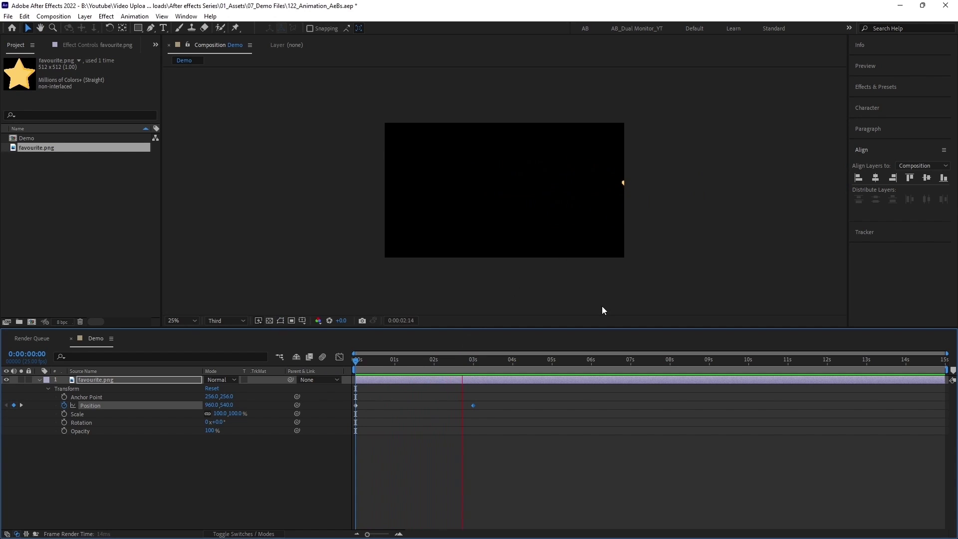
{"action": "key", "text": "space"}
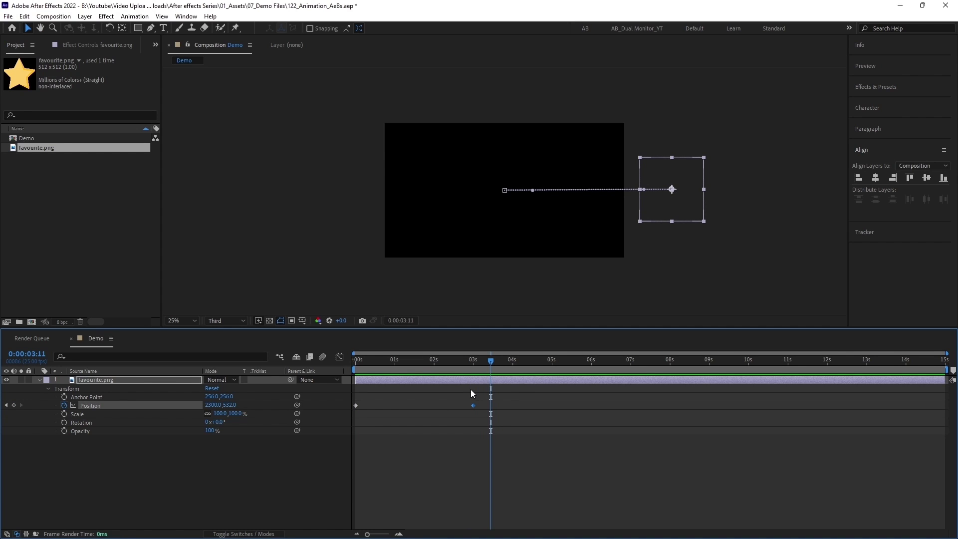
{"action": "left_click_drag", "start_coordinate": [461, 364], "coordinate": [347, 370]}
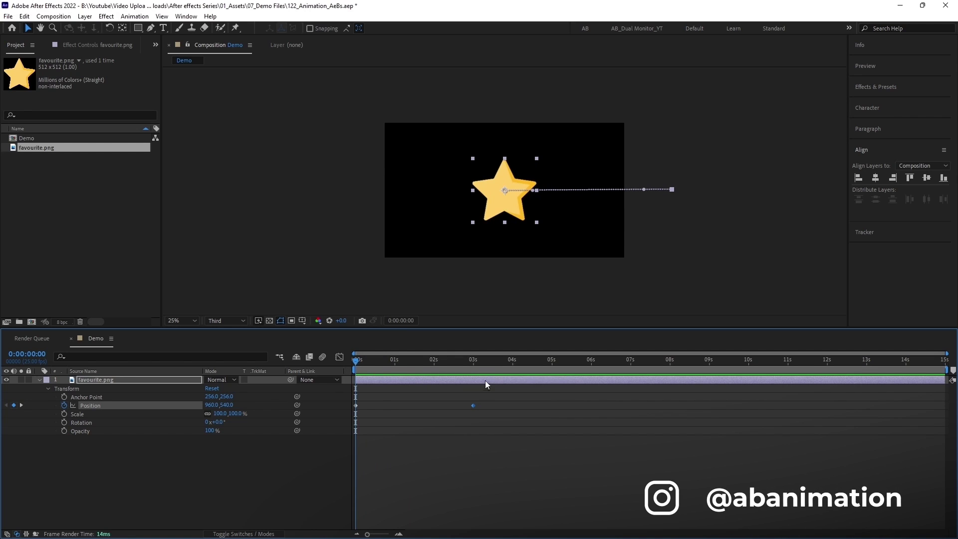
{"action": "left_click", "coordinate": [487, 433]}
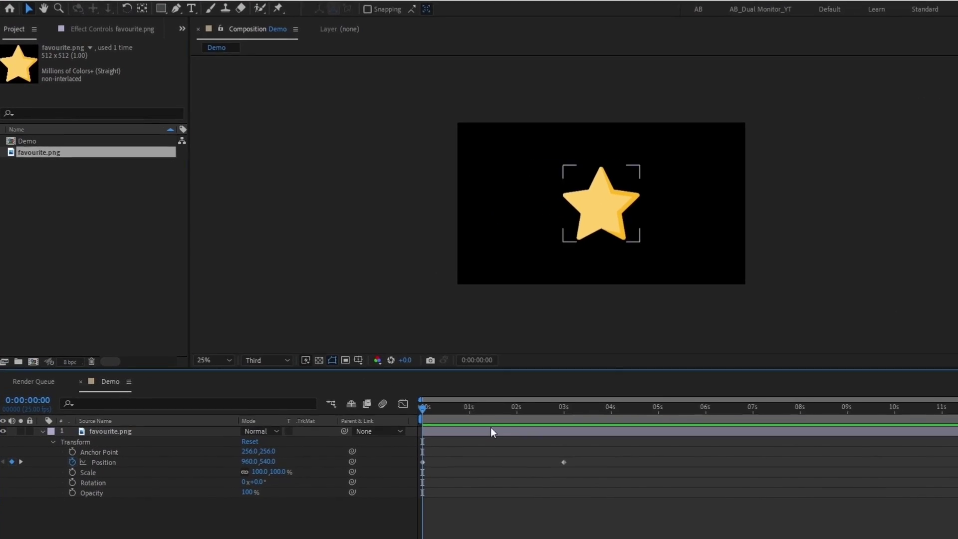
Select the Demo composition, the favourite.png footage, and then the star layer in the comp.
{"action": "left_click", "coordinate": [52, 165]}
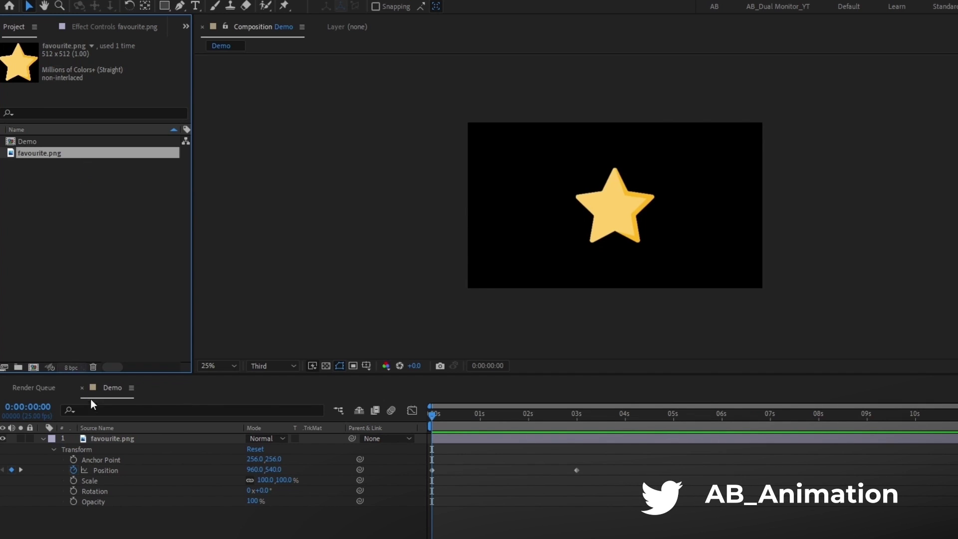
{"action": "left_click", "coordinate": [25, 142]}
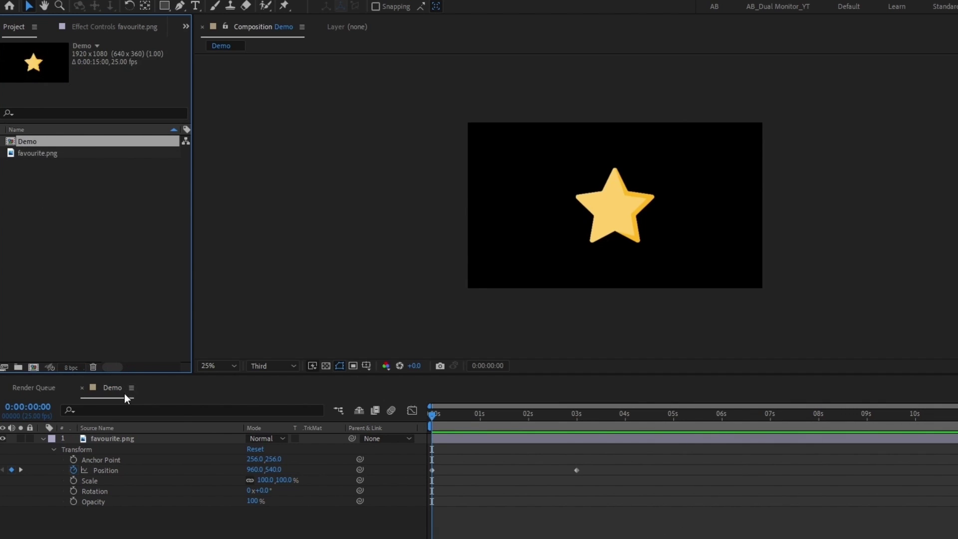
{"action": "left_click", "coordinate": [37, 151]}
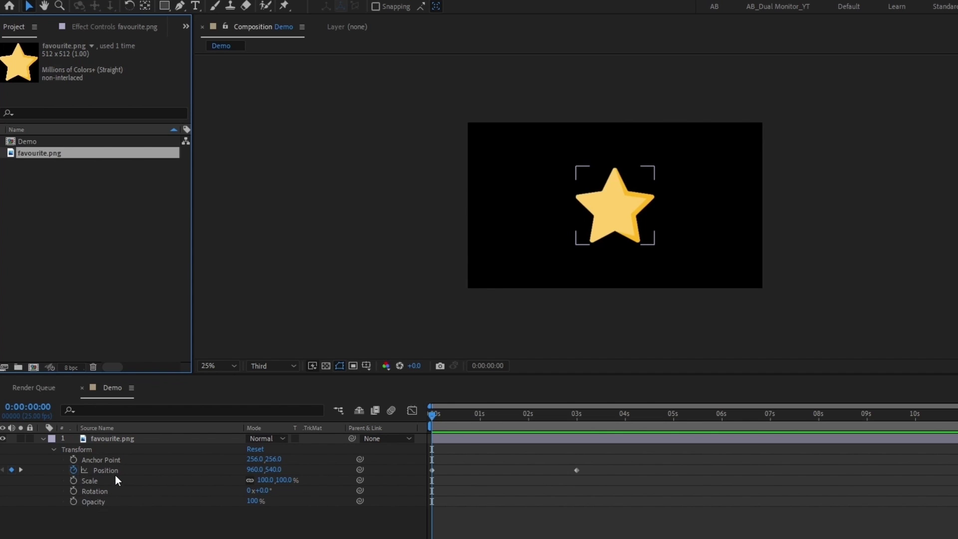
{"action": "left_click", "coordinate": [619, 225]}
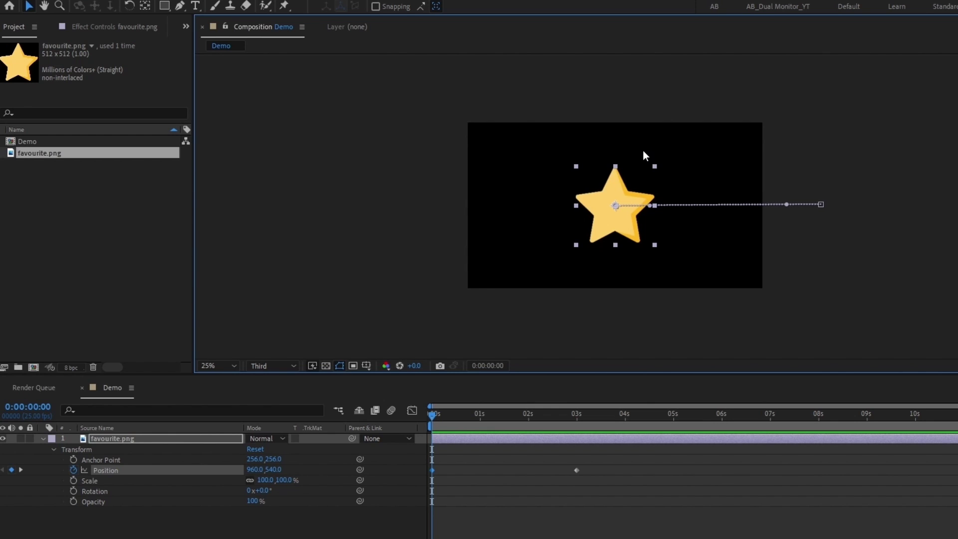
Collapse and re-expand the star's Transform group to reveal its Position keyframes.
{"action": "left_click", "coordinate": [112, 437]}
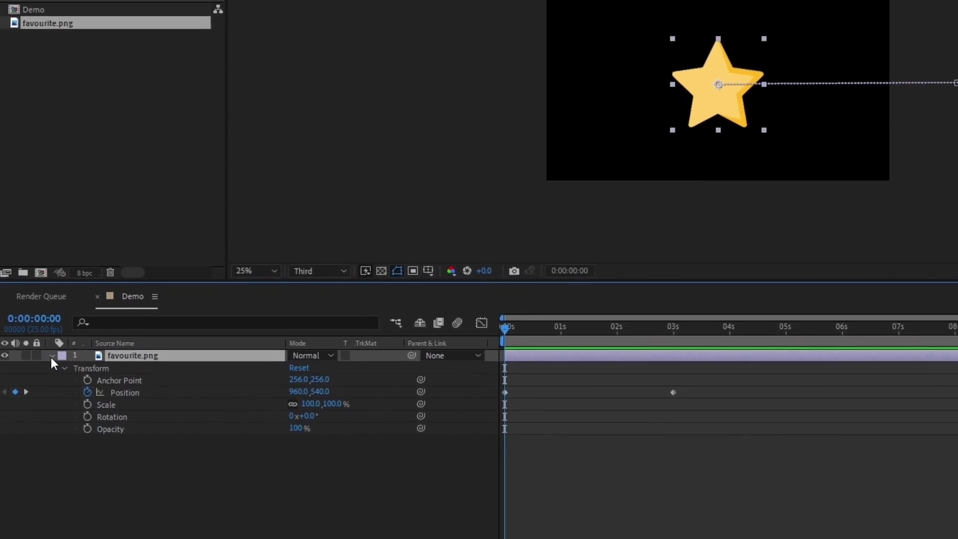
{"action": "left_click", "coordinate": [43, 439]}
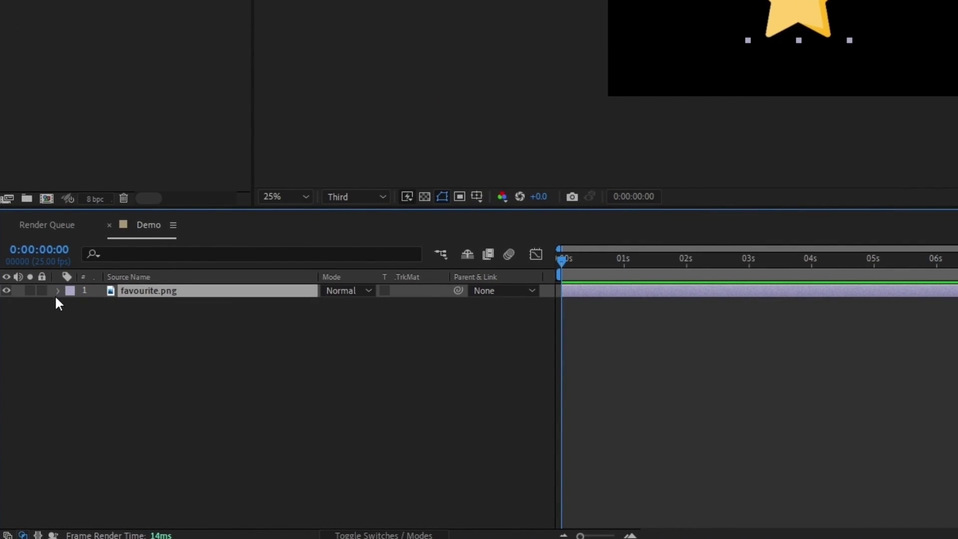
{"action": "left_click", "coordinate": [58, 291]}
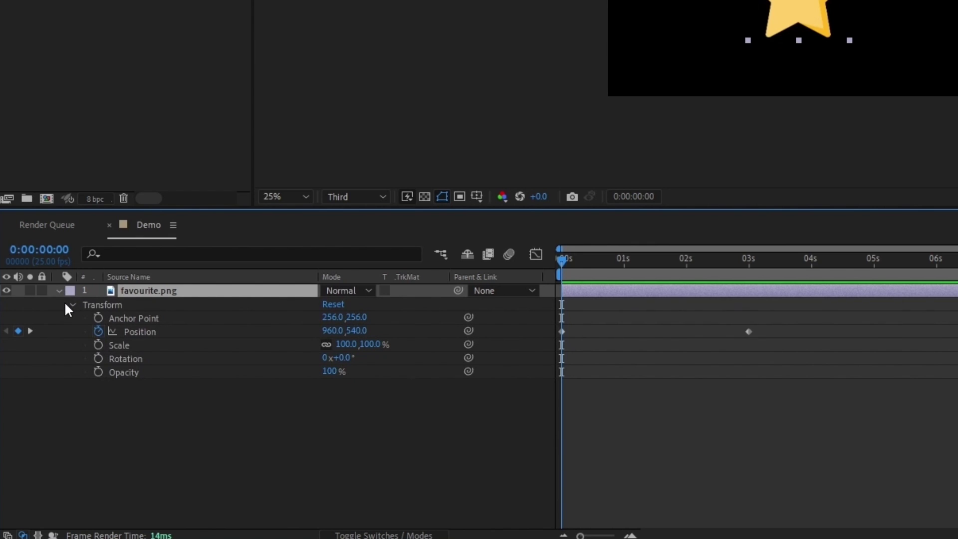
{"action": "left_click", "coordinate": [72, 305]}
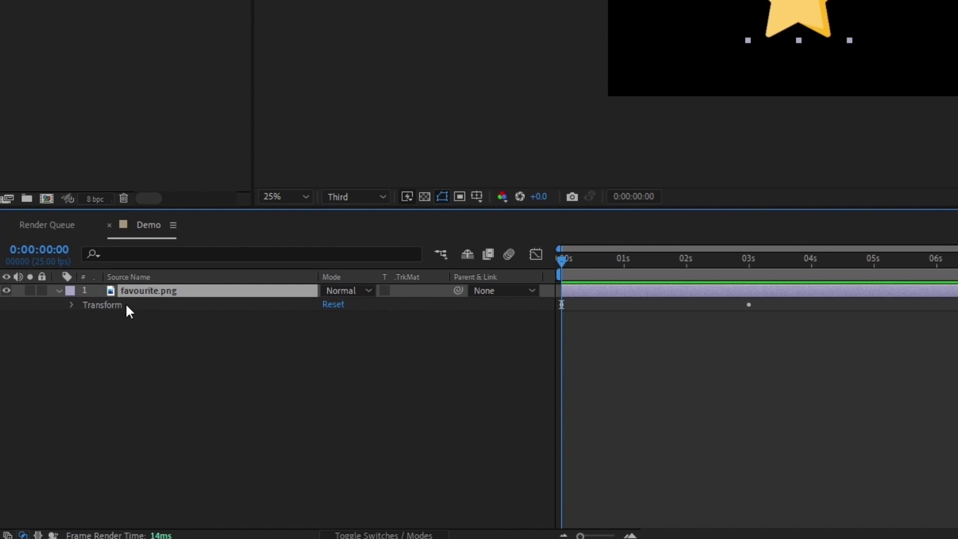
{"action": "left_click", "coordinate": [97, 308]}
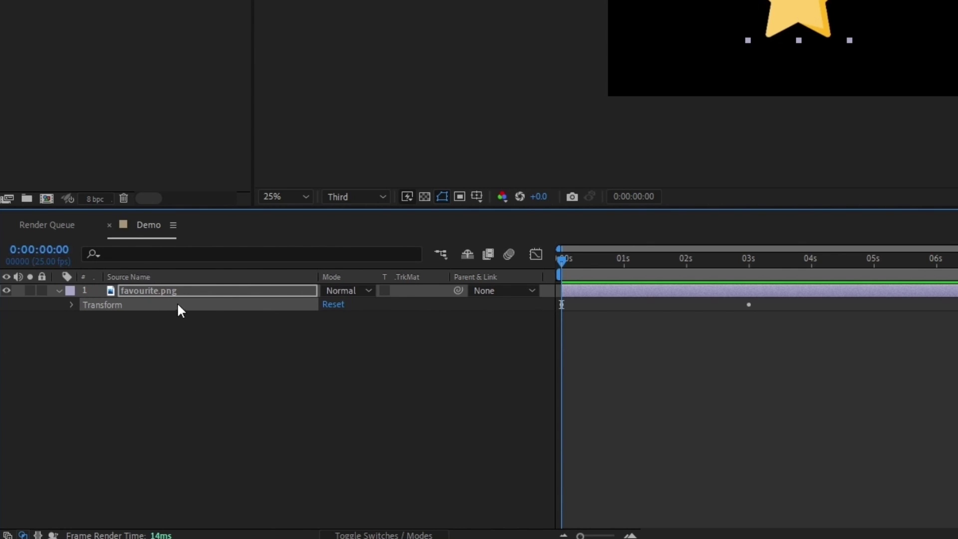
{"action": "left_click", "coordinate": [72, 304]}
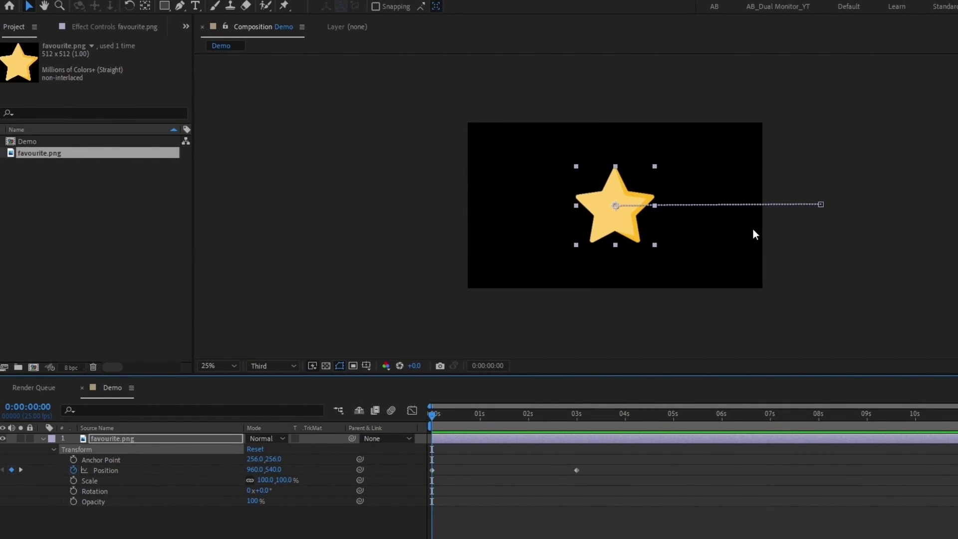
Deselect the star and scrub the playhead to watch the slide, ending at 3 s (Position 2300,532).
{"action": "left_click", "coordinate": [135, 470]}
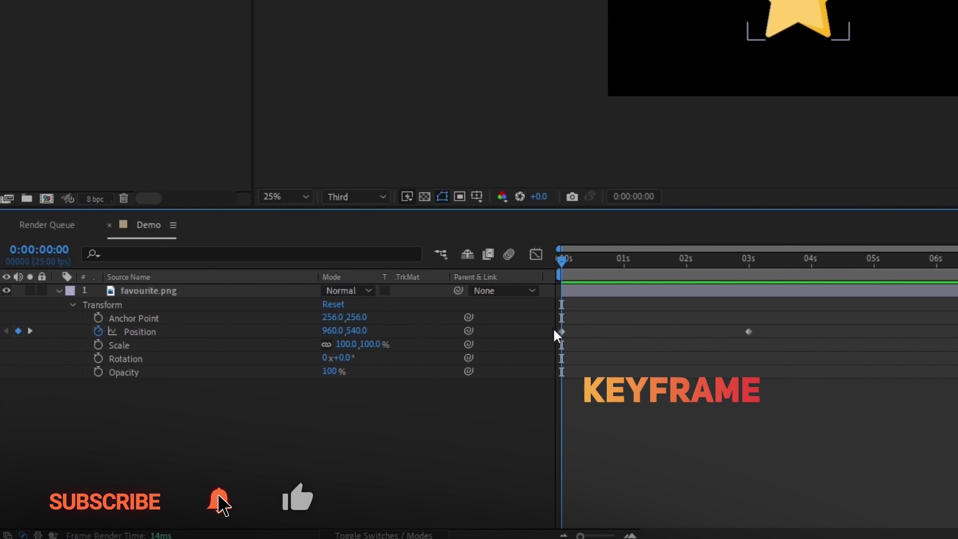
{"action": "mouse_move", "coordinate": [562, 332]}
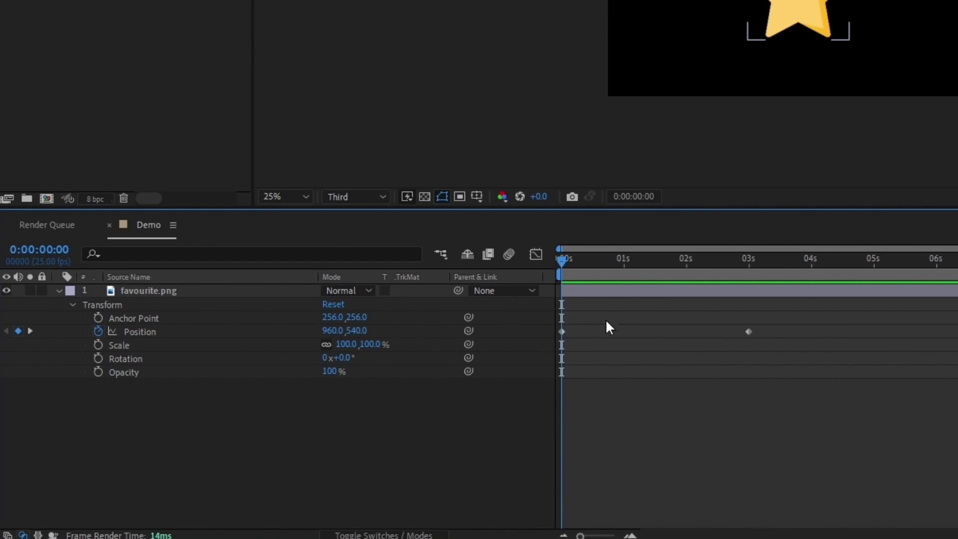
{"action": "left_click_drag", "start_coordinate": [564, 259], "coordinate": [601, 262]}
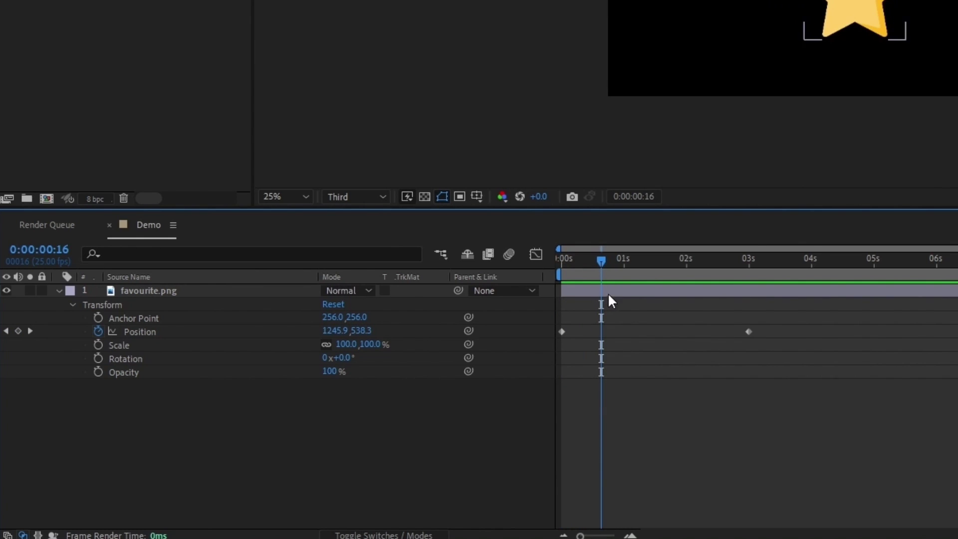
{"action": "mouse_move", "coordinate": [600, 260]}
{"action": "left_mouse_down"}
{"action": "mouse_move", "coordinate": [574, 272]}
{"action": "mouse_move", "coordinate": [749, 308]}
{"action": "left_mouse_up"}
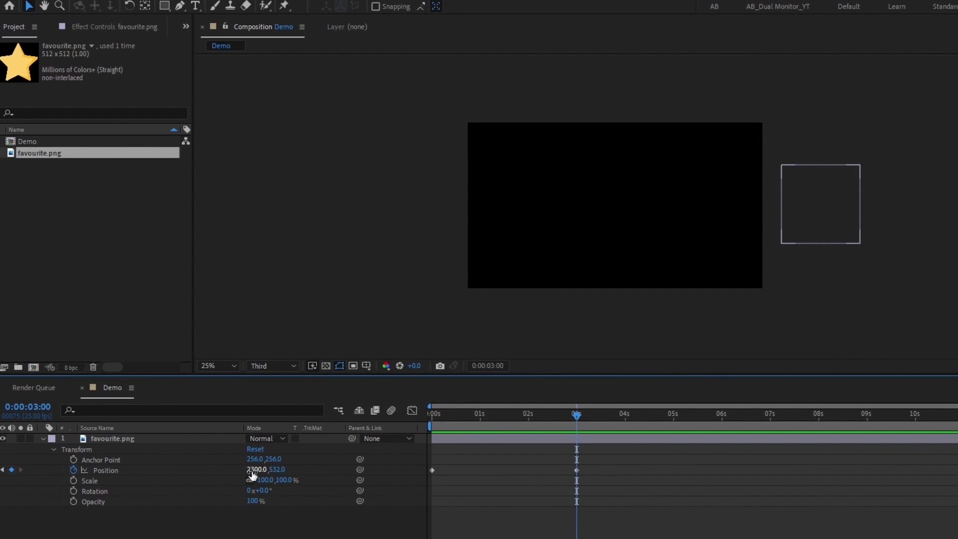
Set the star's 3-second Position keyframe to 2281, 532, then check it mid-slide at 2:02.
{"action": "left_click", "coordinate": [829, 213]}
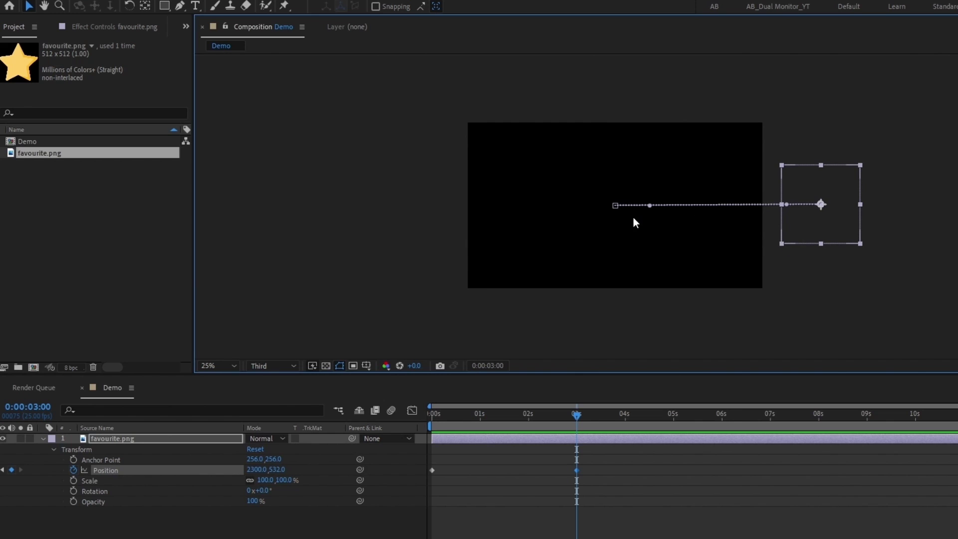
{"action": "left_click", "coordinate": [241, 471]}
{"action": "mouse_move", "coordinate": [241, 470]}
{"action": "left_mouse_down"}
{"action": "mouse_move", "coordinate": [362, 470]}
{"action": "mouse_move", "coordinate": [233, 471]}
{"action": "mouse_move", "coordinate": [360, 457]}
{"action": "left_mouse_up"}
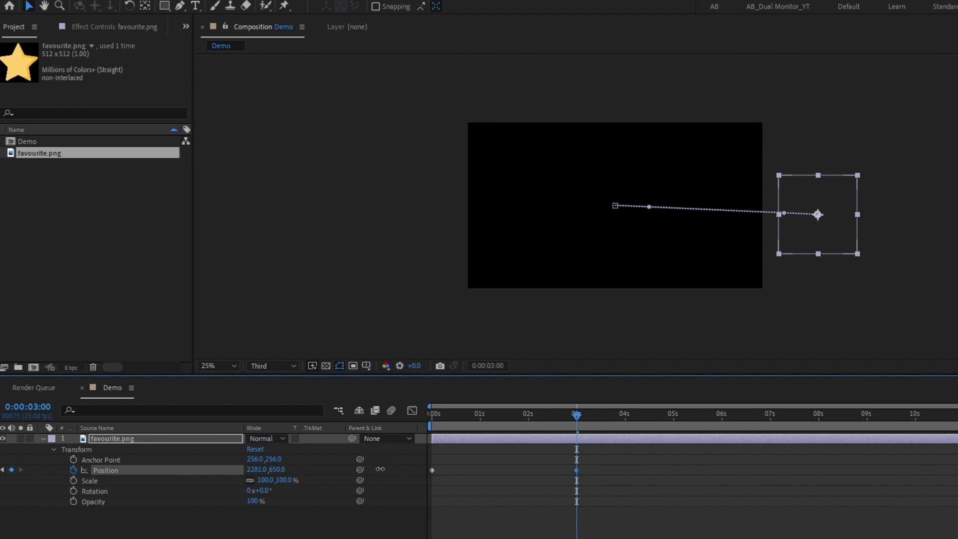
{"action": "key", "text": "ctrl+z"}
{"action": "left_click", "coordinate": [639, 484]}
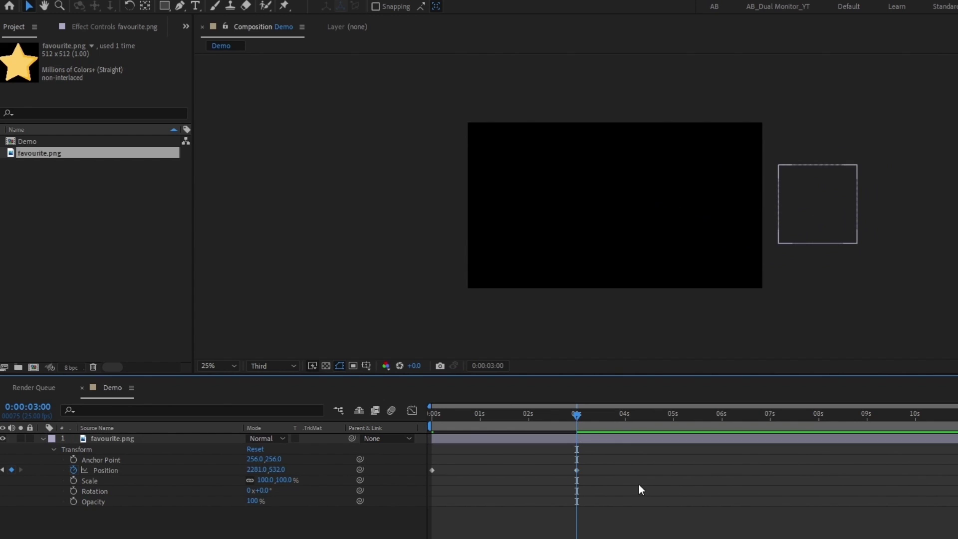
{"action": "left_click_drag", "start_coordinate": [519, 415], "coordinate": [532, 433]}
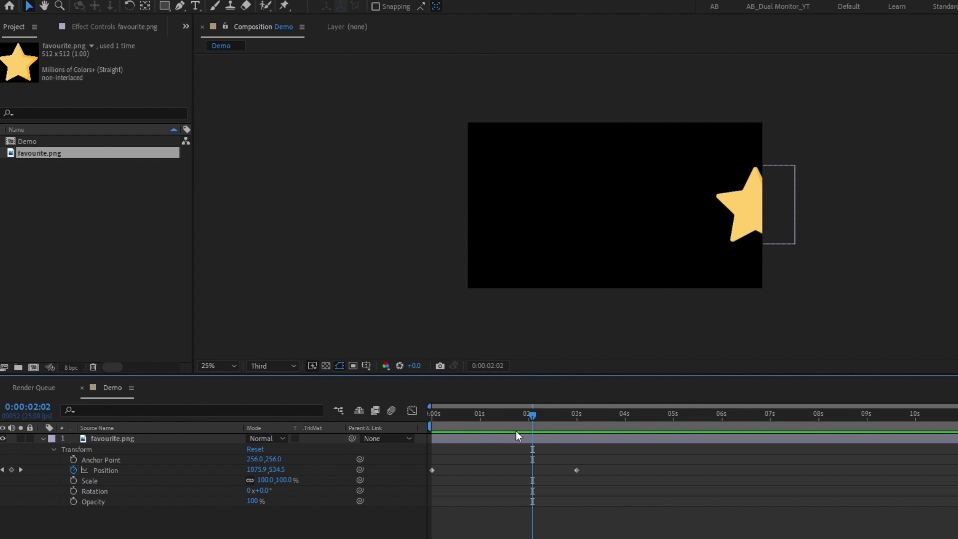
{"action": "left_click", "coordinate": [599, 311]}
{"action": "left_click", "coordinate": [452, 437]}
{"action": "left_click", "coordinate": [659, 221]}
{"action": "left_click", "coordinate": [623, 438]}
{"action": "left_click", "coordinate": [662, 303]}
{"action": "left_click", "coordinate": [451, 473]}
{"action": "left_click", "coordinate": [434, 470]}
{"action": "left_click", "coordinate": [432, 412]}
{"action": "left_click", "coordinate": [414, 439]}
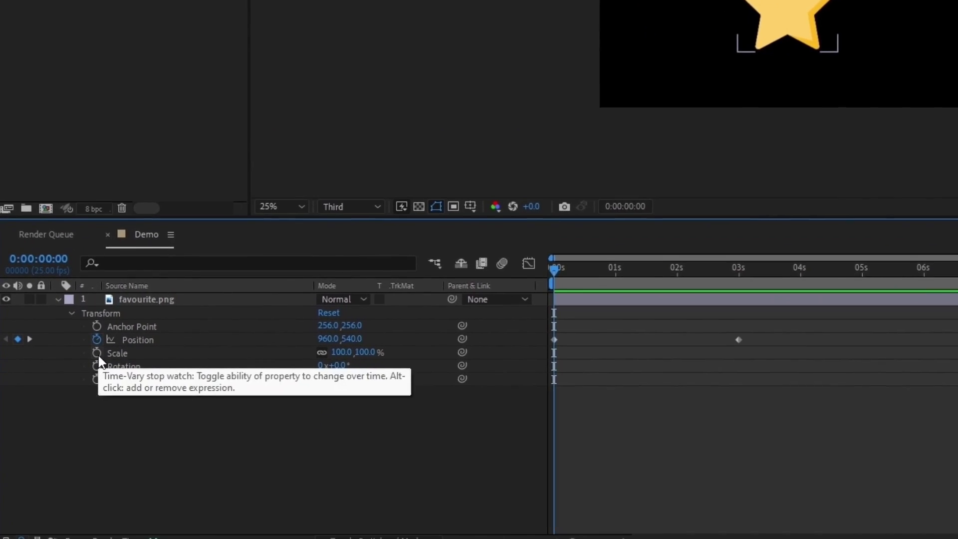
{"action": "left_click", "coordinate": [99, 345]}
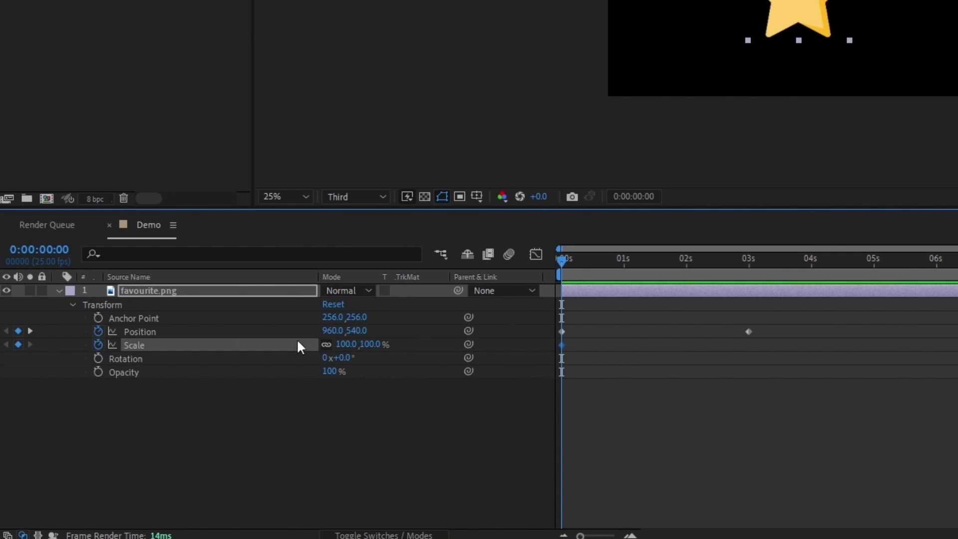
{"action": "left_click", "coordinate": [99, 345]}
{"action": "left_click_drag", "start_coordinate": [569, 255], "coordinate": [749, 314]}
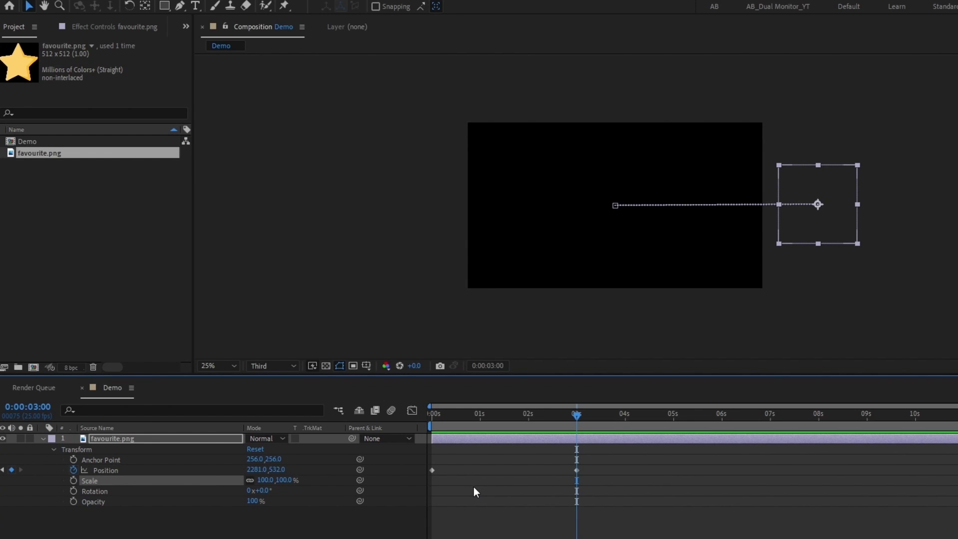
Try the end Position keyframe near 1 s, 12 s and the start, then preview from the beginning.
{"action": "key", "text": "space"}
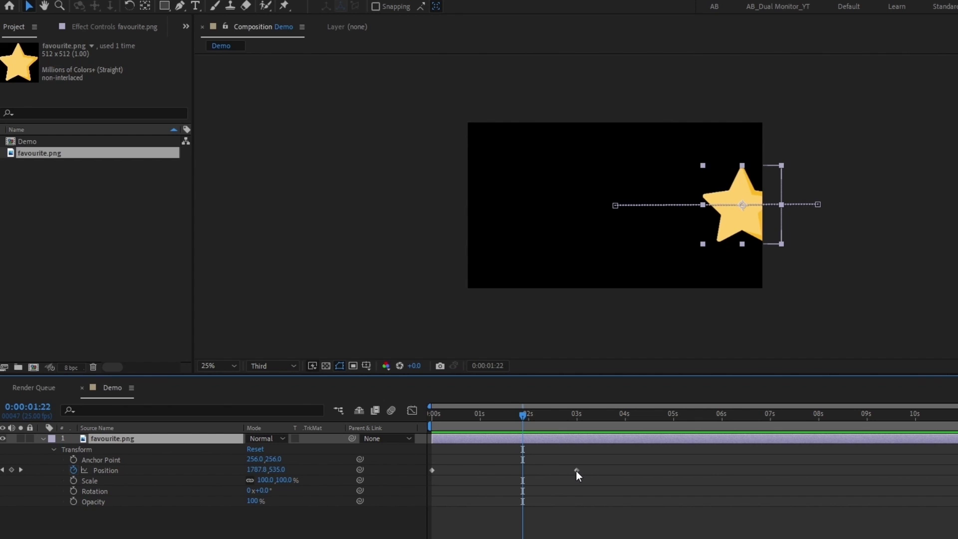
{"action": "left_click_drag", "start_coordinate": [575, 471], "coordinate": [456, 471]}
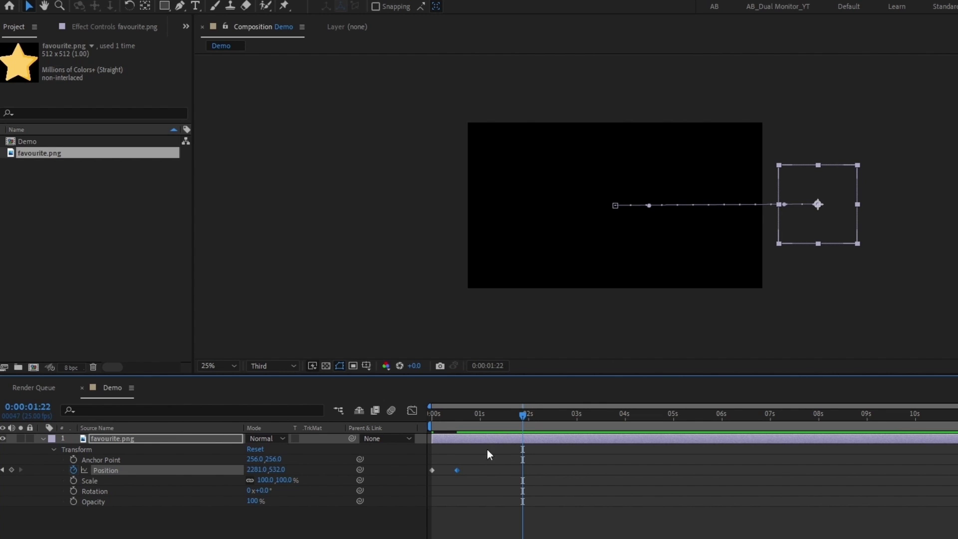
{"action": "left_click_drag", "start_coordinate": [456, 471], "coordinate": [839, 398]}
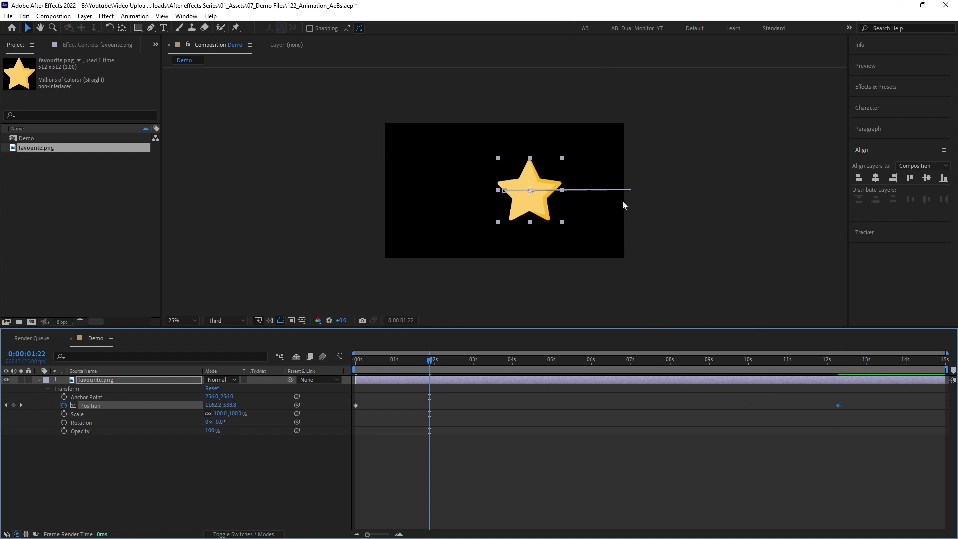
{"action": "left_click_drag", "start_coordinate": [837, 406], "coordinate": [383, 410]}
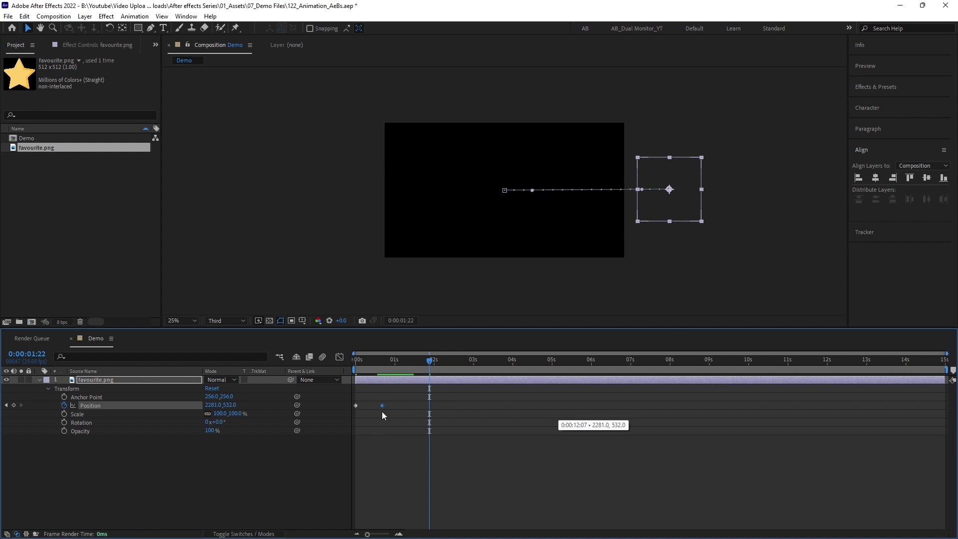
{"action": "left_click_drag", "start_coordinate": [366, 359], "coordinate": [342, 362]}
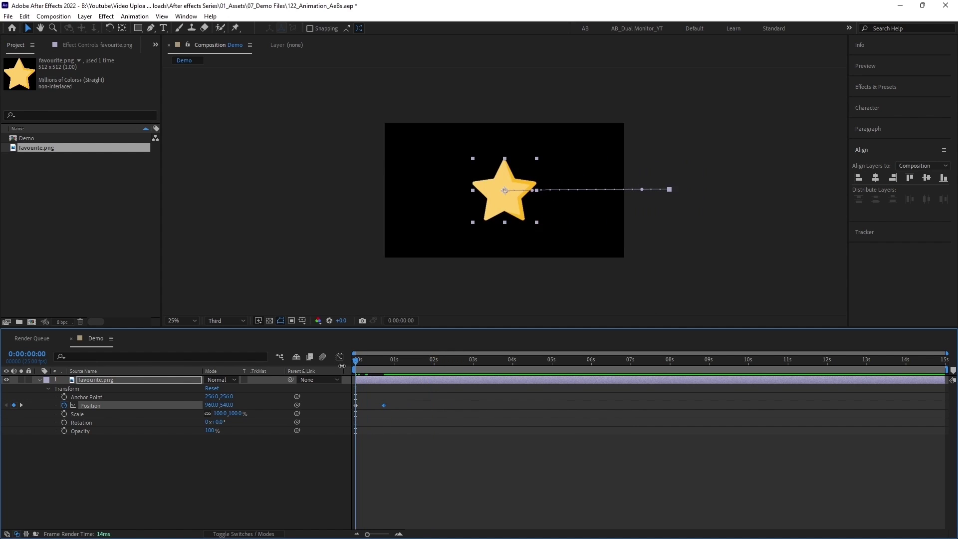
{"action": "key", "text": "space"}
{"action": "key", "text": "space"}
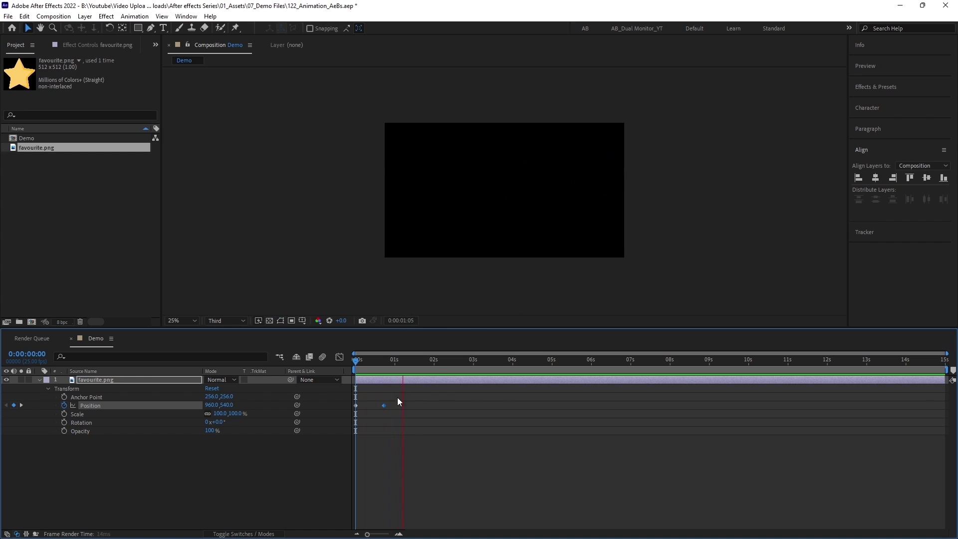
Push the end keyframe out to about 10 s and preview the slower slide.
{"action": "left_click_drag", "start_coordinate": [384, 405], "coordinate": [755, 406]}
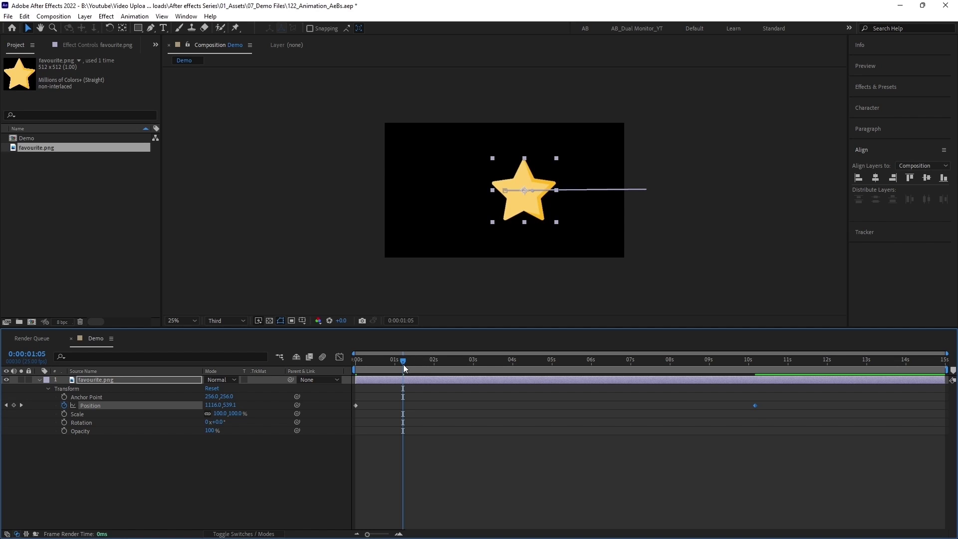
{"action": "left_click_drag", "start_coordinate": [403, 360], "coordinate": [349, 361]}
{"action": "left_click", "coordinate": [374, 405]}
{"action": "key", "text": "space"}
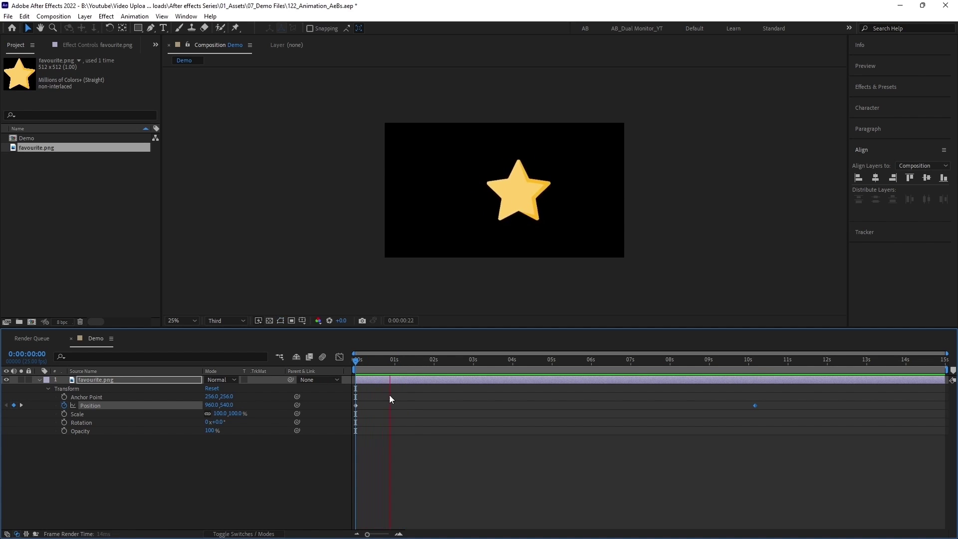
{"action": "left_click", "coordinate": [755, 405]}
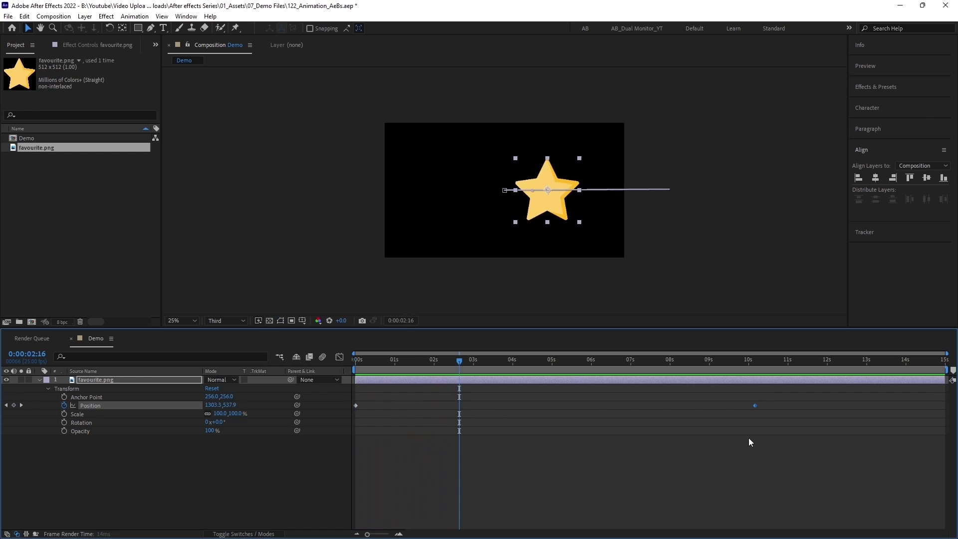
Return the end keyframe to about 3 s, rewind to 0 s, and select the favourite.png layer.
{"action": "mouse_move", "coordinate": [755, 406]}
{"action": "left_mouse_down"}
{"action": "mouse_move", "coordinate": [366, 417]}
{"action": "mouse_move", "coordinate": [534, 419]}
{"action": "mouse_move", "coordinate": [471, 417]}
{"action": "left_mouse_up"}
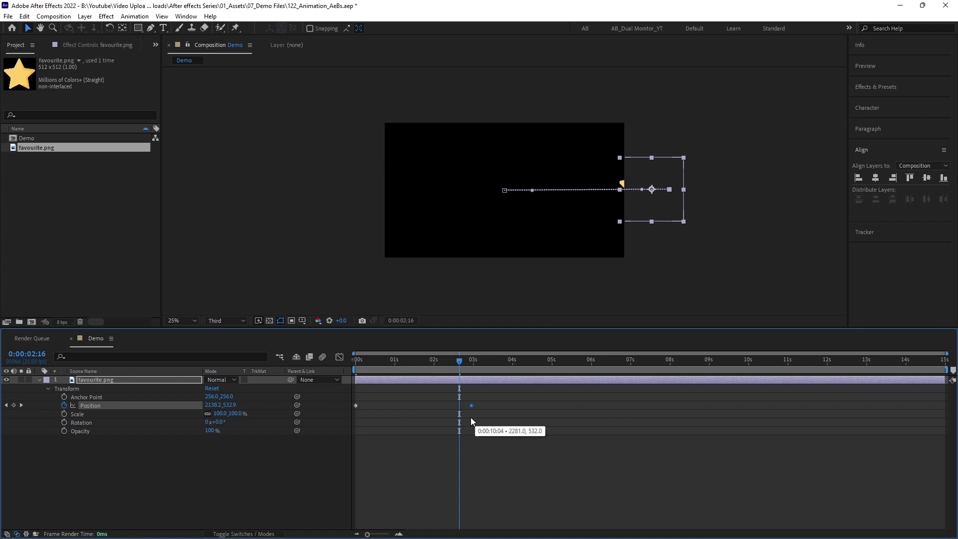
{"action": "left_click", "coordinate": [479, 438]}
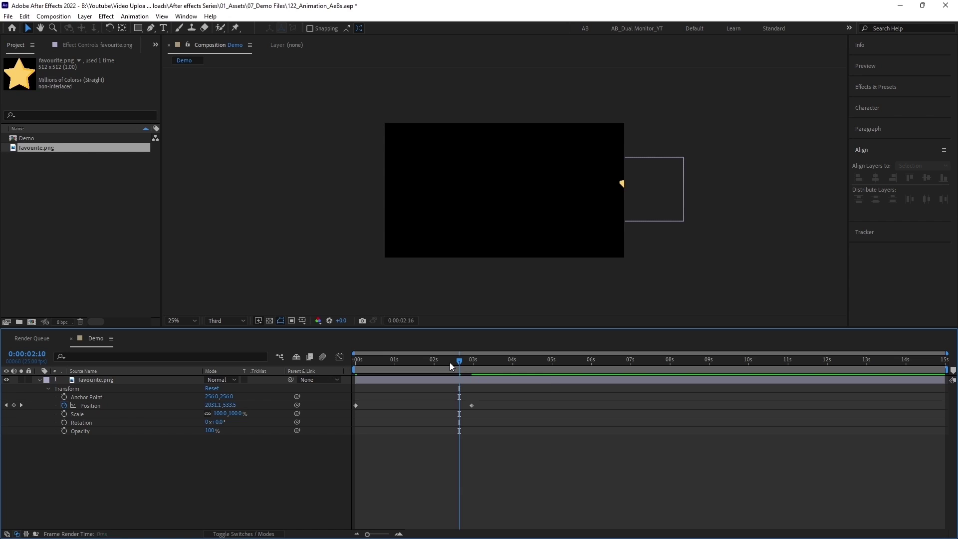
{"action": "left_click_drag", "start_coordinate": [451, 362], "coordinate": [346, 376]}
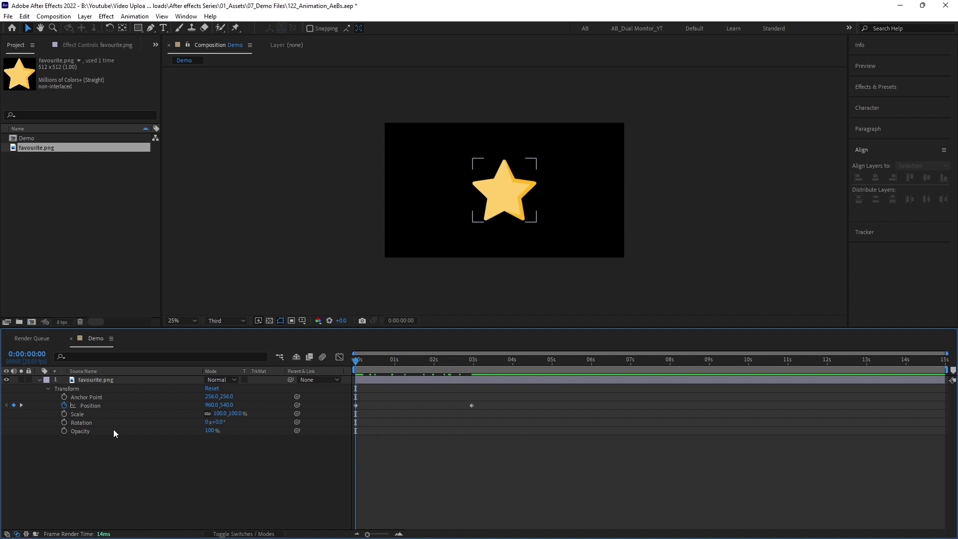
{"action": "left_click", "coordinate": [104, 381]}
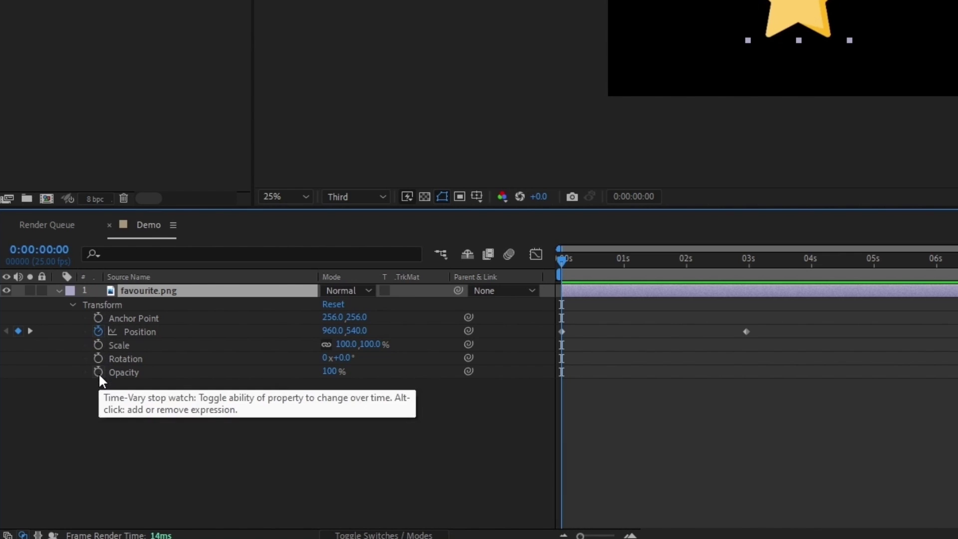
Preview the animation, shift the 3-second Position, Scale and Rotation keyframes to about 1 s, and replay.
{"action": "left_click", "coordinate": [564, 264]}
{"action": "mouse_move", "coordinate": [572, 270]}
{"action": "left_mouse_down"}
{"action": "mouse_move", "coordinate": [580, 267]}
{"action": "mouse_move", "coordinate": [561, 269]}
{"action": "left_mouse_up"}
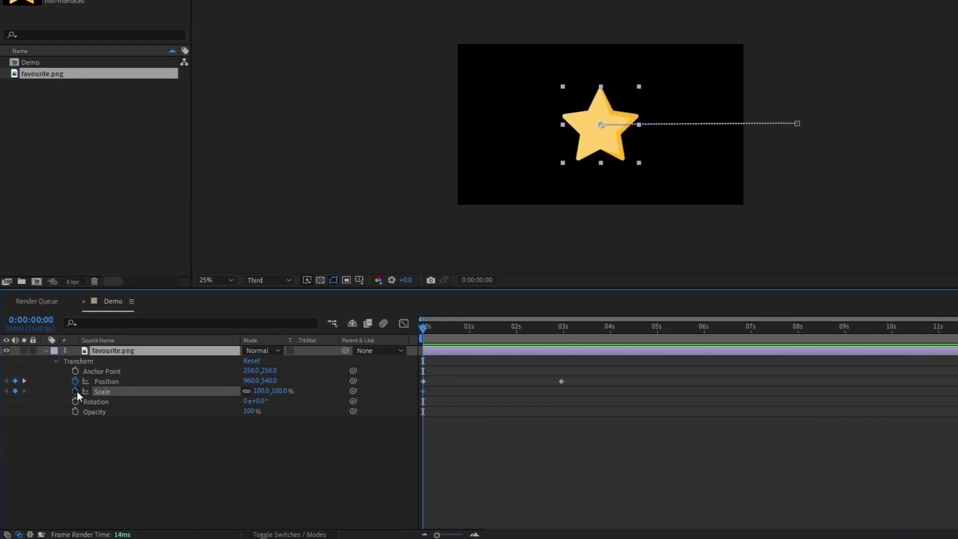
{"action": "key", "text": "space"}
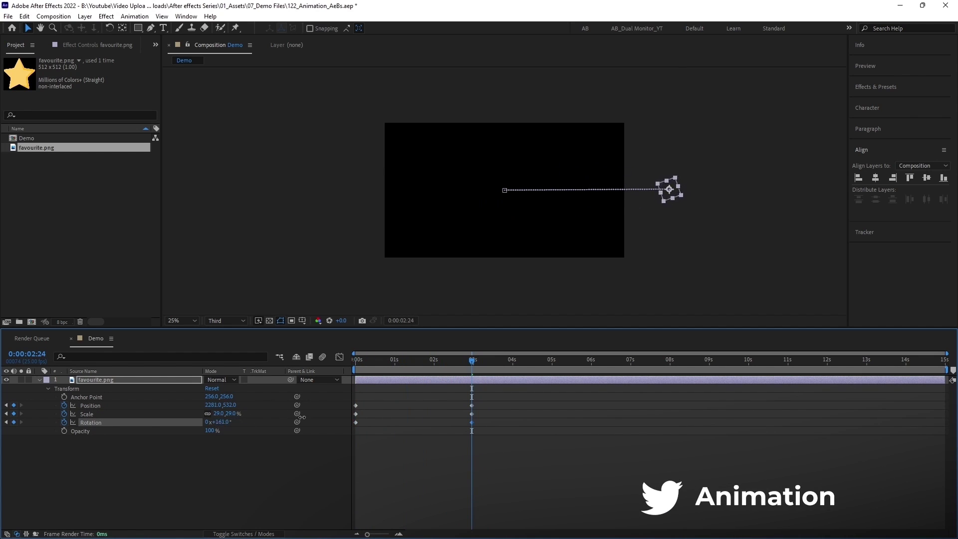
{"action": "key", "text": "space"}
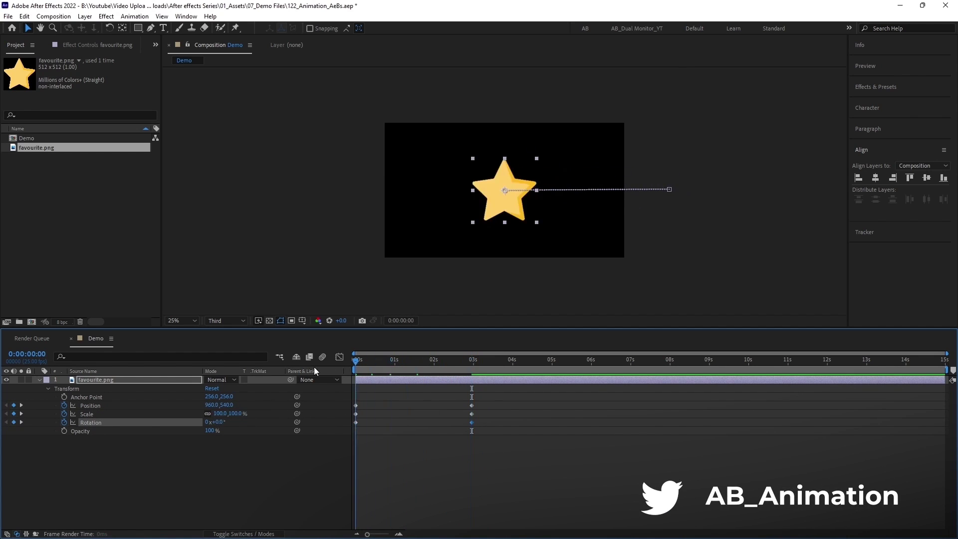
{"action": "mouse_move", "coordinate": [462, 428]}
{"action": "left_mouse_down"}
{"action": "mouse_move", "coordinate": [486, 402]}
{"action": "mouse_move", "coordinate": [394, 413]}
{"action": "left_mouse_up"}
{"action": "key", "text": "space"}
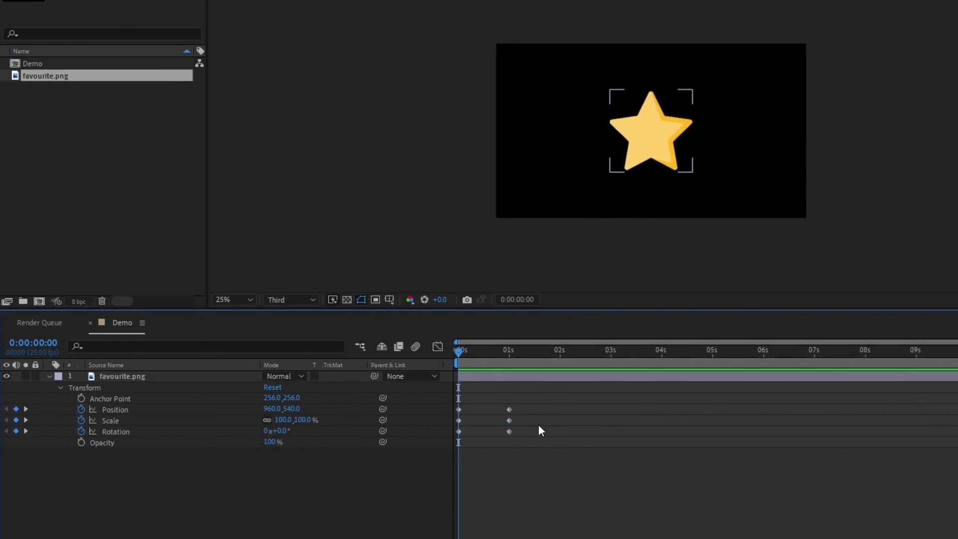
Delete the Scale and Rotation keyframes and move the star's starting Position to 273,540.
{"action": "left_click_drag", "start_coordinate": [536, 417], "coordinate": [443, 447]}
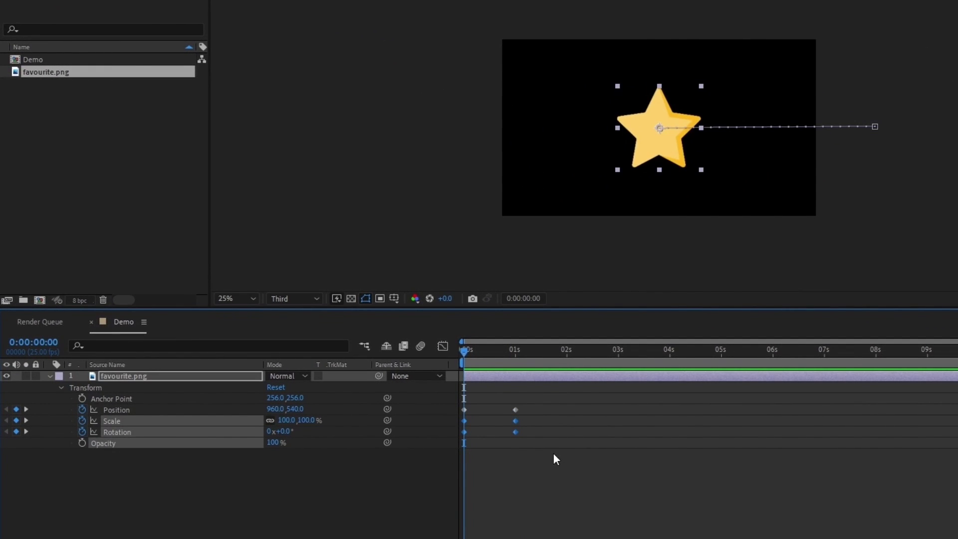
{"action": "key", "text": "Delete"}
{"action": "left_click_drag", "start_coordinate": [474, 349], "coordinate": [460, 352]}
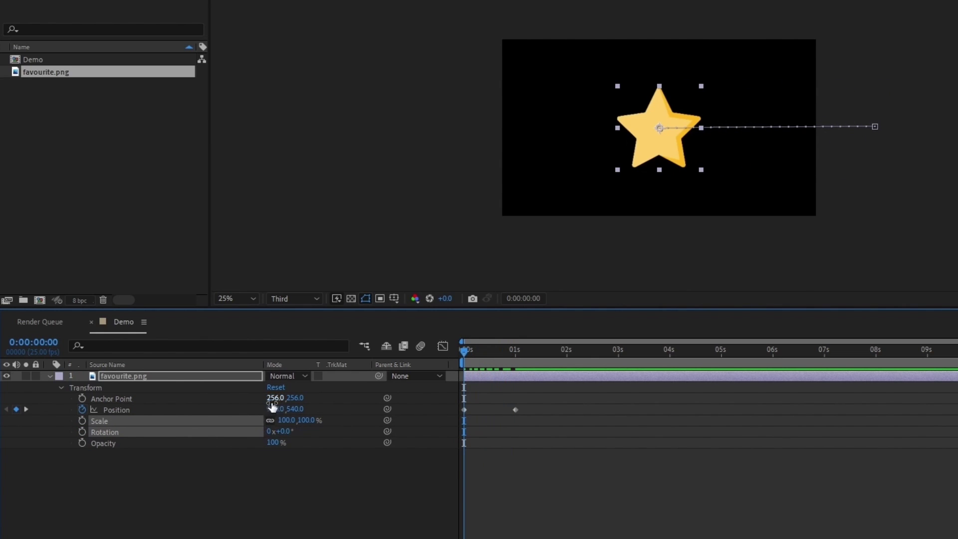
{"action": "mouse_move", "coordinate": [276, 412]}
{"action": "left_mouse_down"}
{"action": "mouse_move", "coordinate": [239, 417]}
{"action": "mouse_move", "coordinate": [350, 383]}
{"action": "left_mouse_up"}
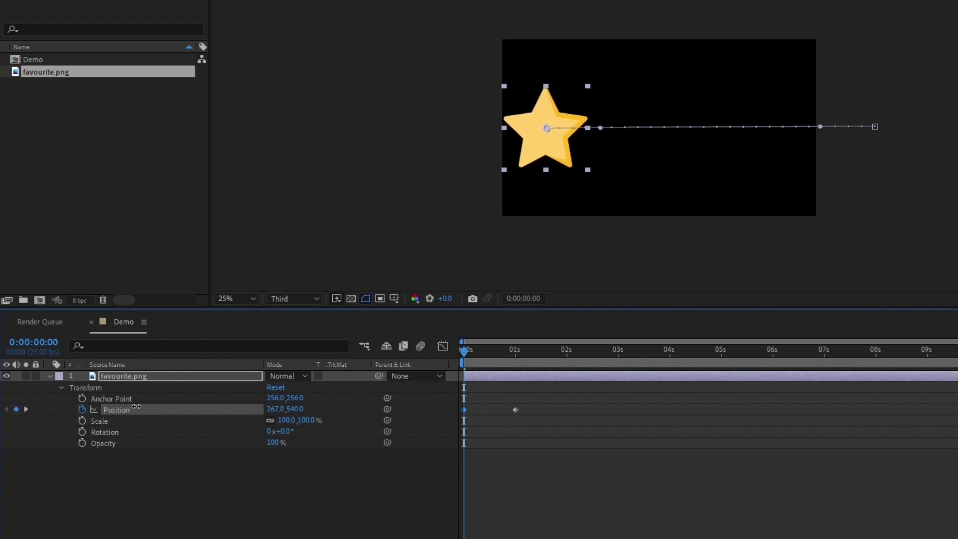
Preview the slide, rewind to the start, and add a second copy of favourite.png to Demo.
{"action": "key", "text": "space"}
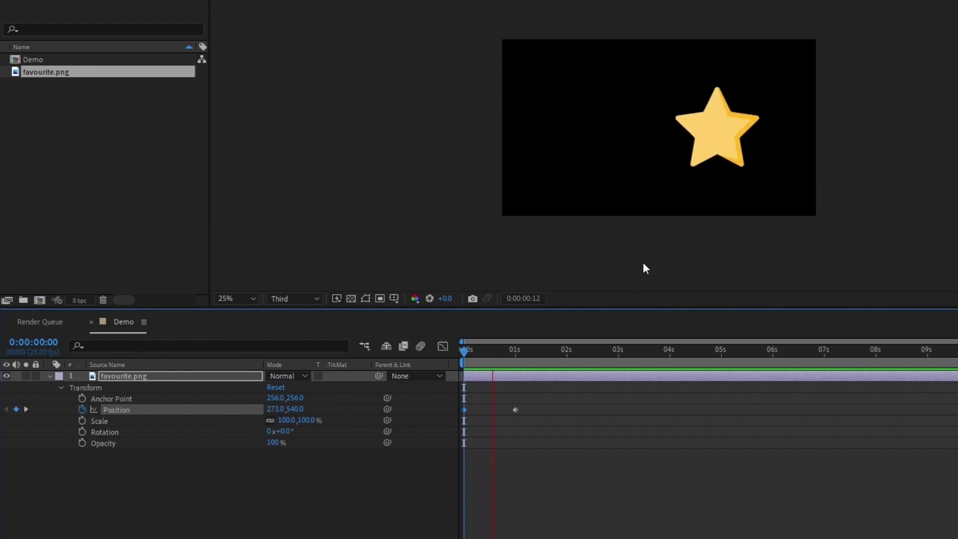
{"action": "key", "text": "space"}
{"action": "key", "text": "Home"}
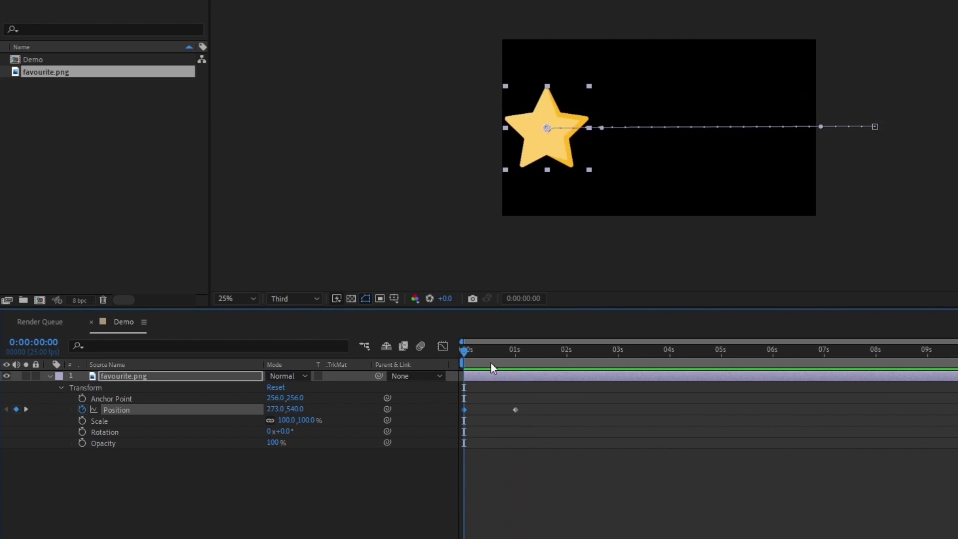
{"action": "left_click", "coordinate": [366, 467]}
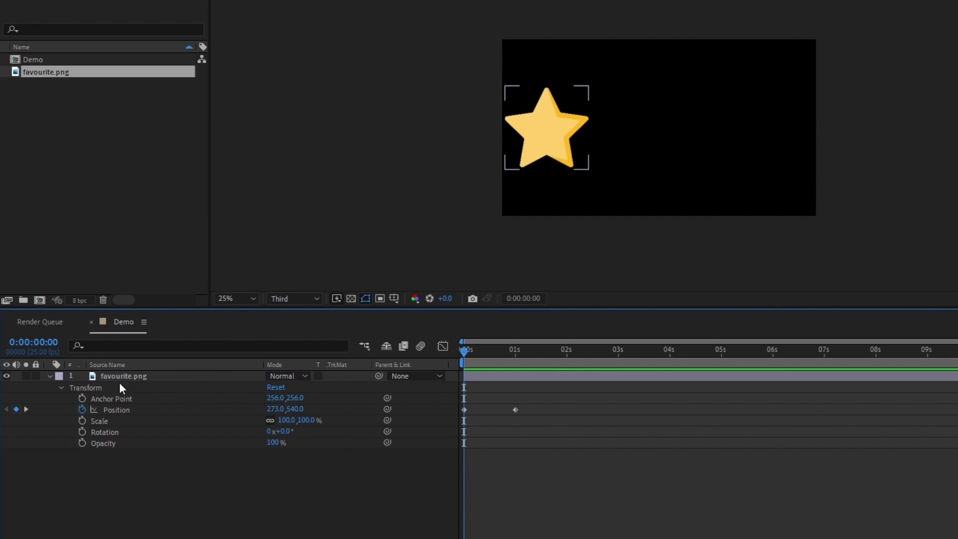
{"action": "left_click_drag", "start_coordinate": [56, 72], "coordinate": [132, 421]}
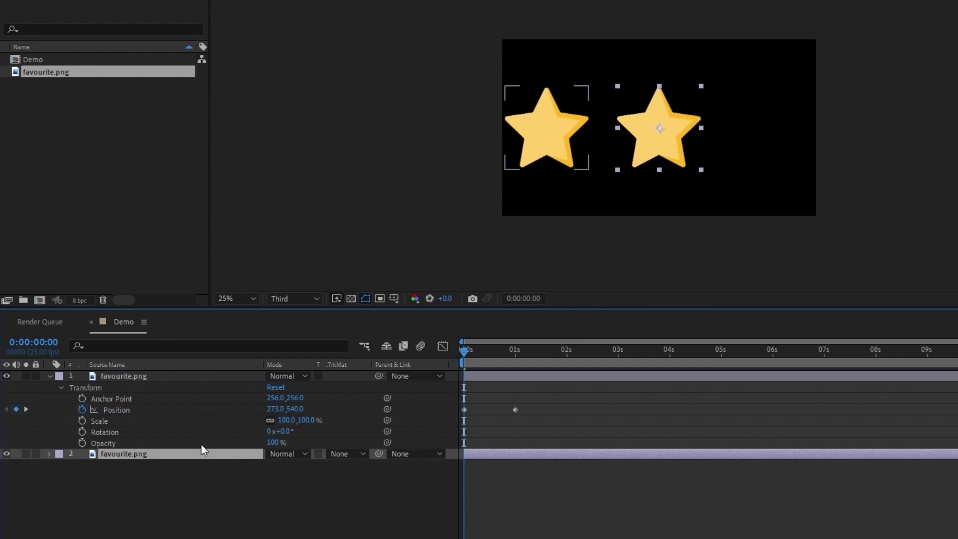
Reveal the second star's transform properties and set its Scale to 45%.
{"action": "left_click", "coordinate": [50, 453]}
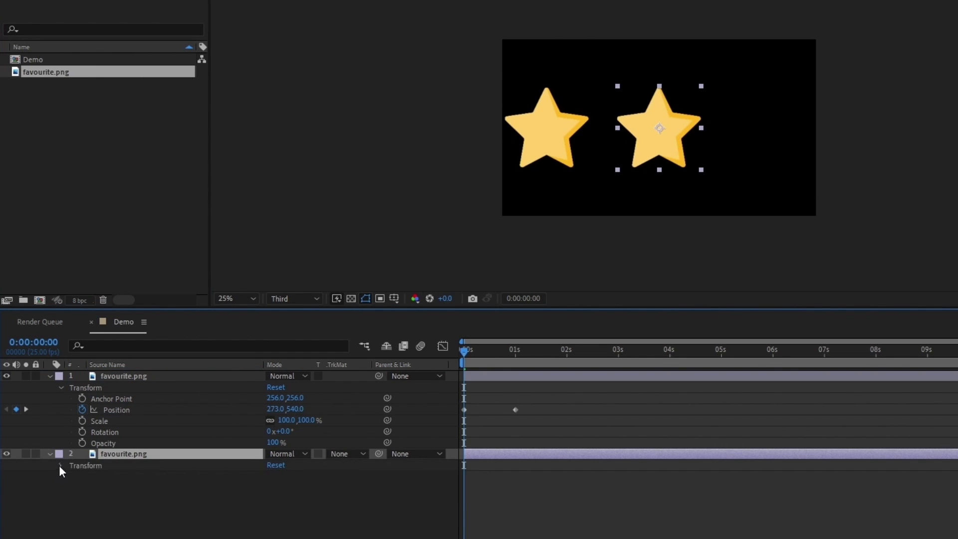
{"action": "left_click", "coordinate": [61, 465]}
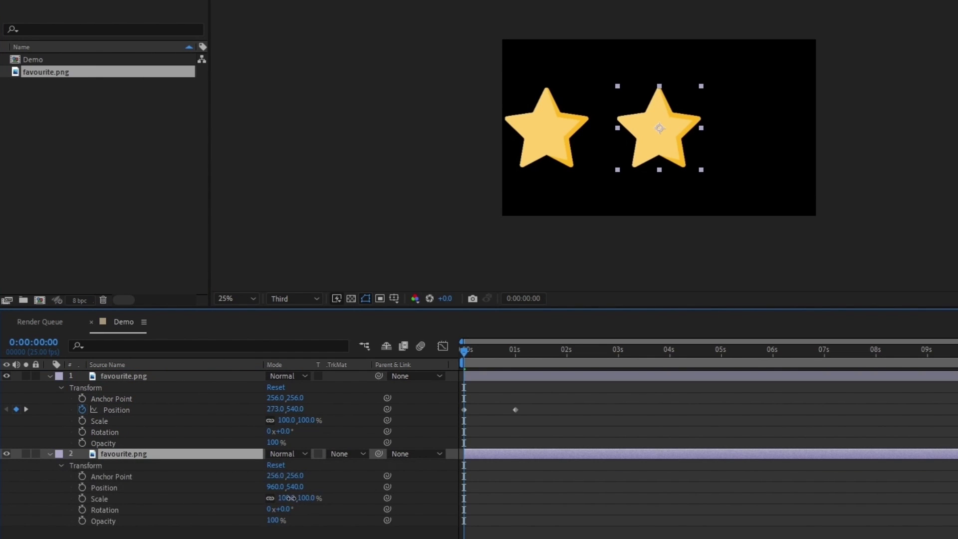
{"action": "left_click_drag", "start_coordinate": [292, 498], "coordinate": [257, 499]}
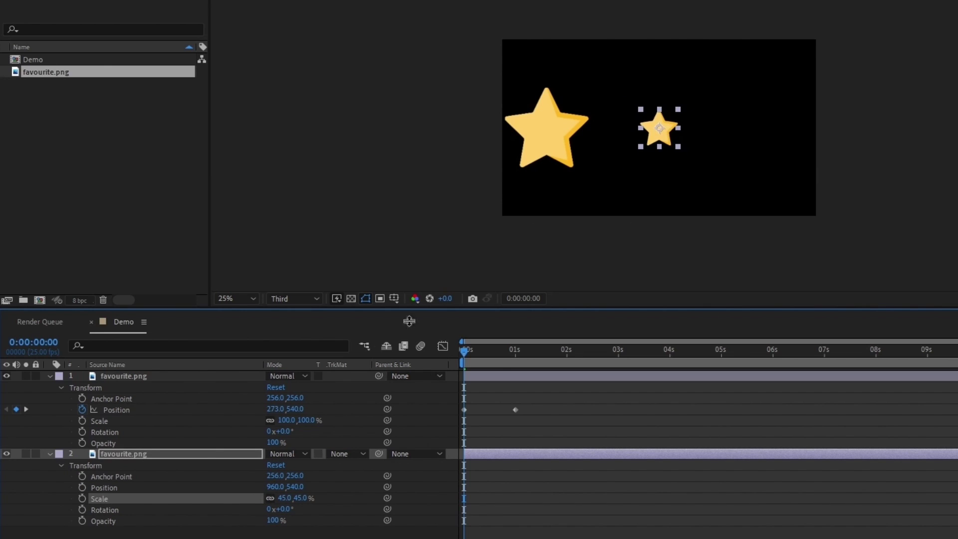
Move the small star to 477,250, just above and right of the big star.
{"action": "mouse_move", "coordinate": [295, 486]}
{"action": "left_mouse_down"}
{"action": "mouse_move", "coordinate": [369, 484]}
{"action": "mouse_move", "coordinate": [252, 484]}
{"action": "left_mouse_up"}
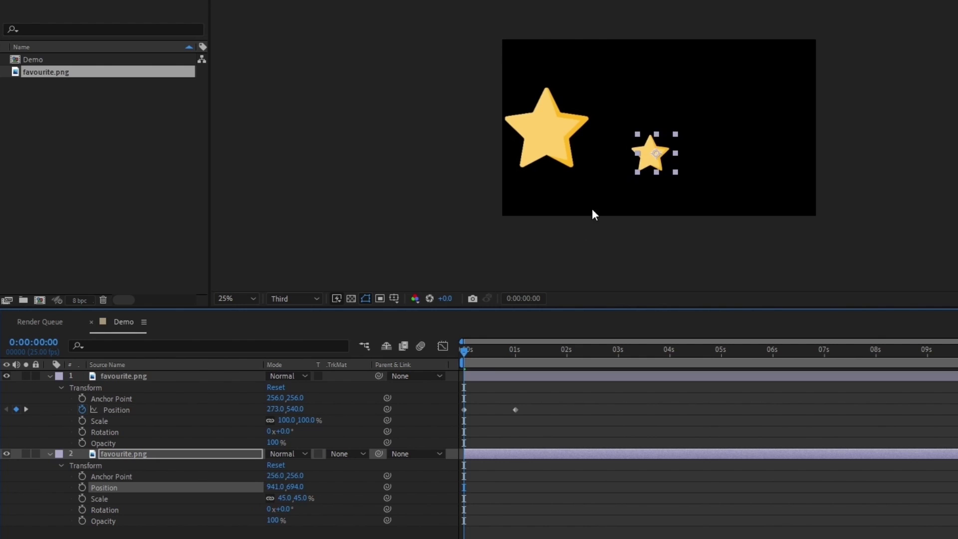
{"action": "mouse_move", "coordinate": [664, 155]}
{"action": "left_mouse_down"}
{"action": "mouse_move", "coordinate": [532, 75]}
{"action": "mouse_move", "coordinate": [587, 85]}
{"action": "left_mouse_up"}
{"action": "left_click", "coordinate": [522, 499]}
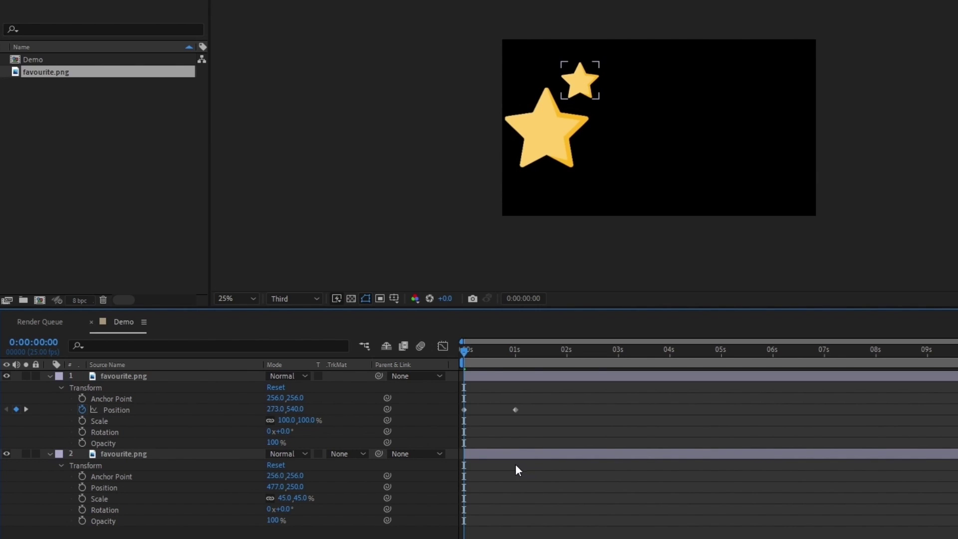
{"action": "left_click", "coordinate": [200, 453]}
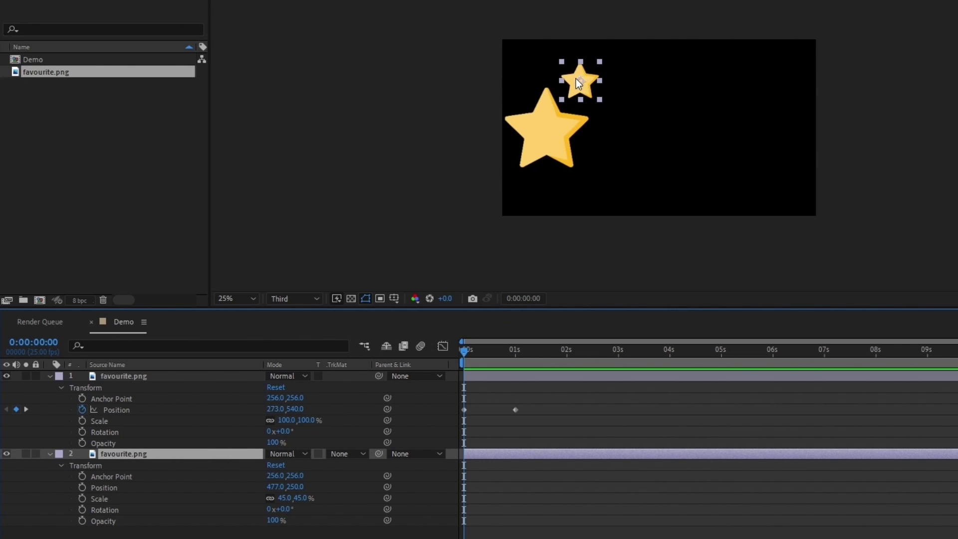
{"action": "left_click", "coordinate": [552, 141]}
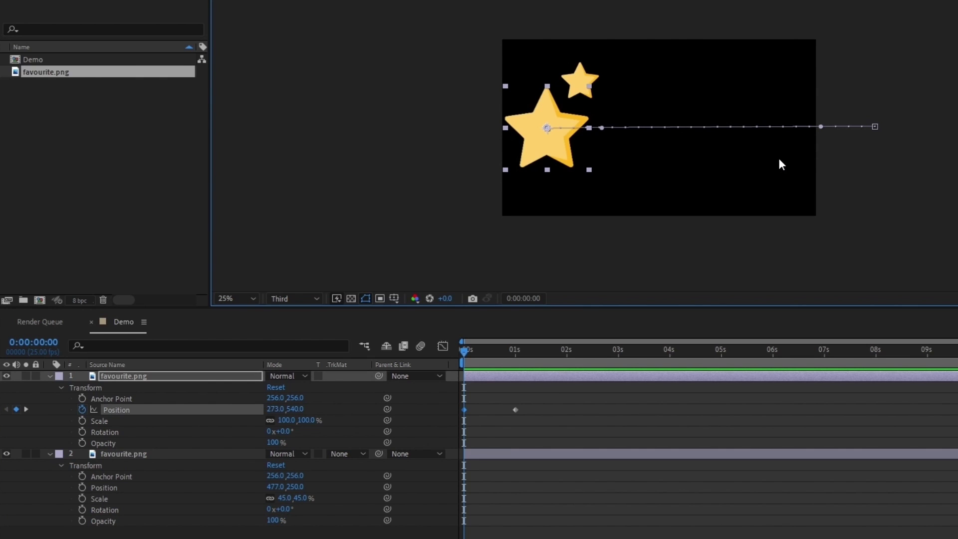
{"action": "left_click", "coordinate": [558, 430]}
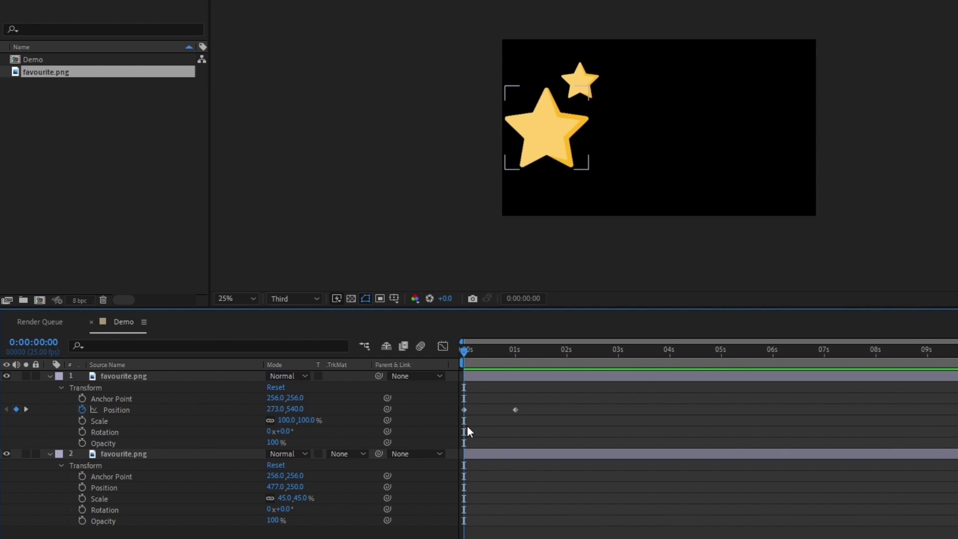
Parent the small star layer to the big star layer (1. favourite.png) with the pick whip.
{"action": "left_click", "coordinate": [377, 467]}
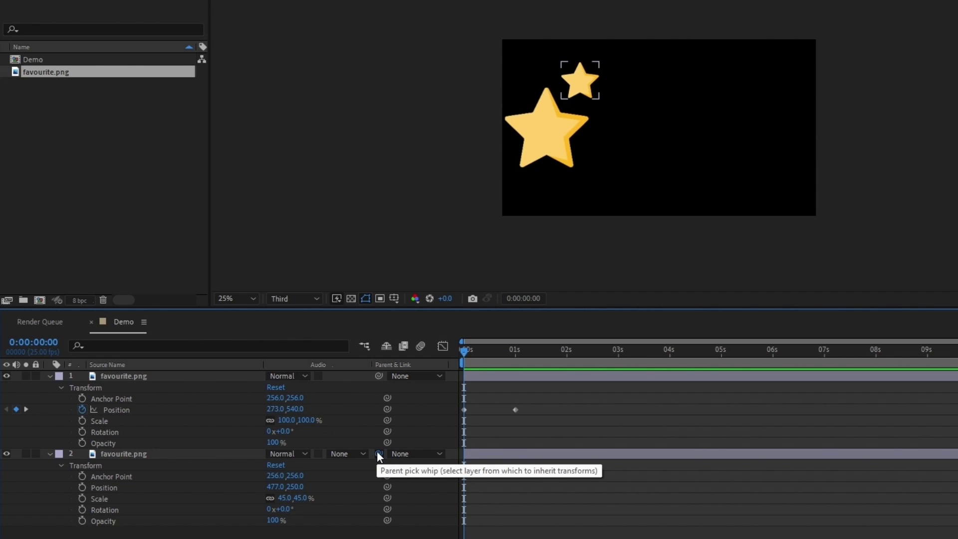
{"action": "left_click_drag", "start_coordinate": [313, 427], "coordinate": [145, 376]}
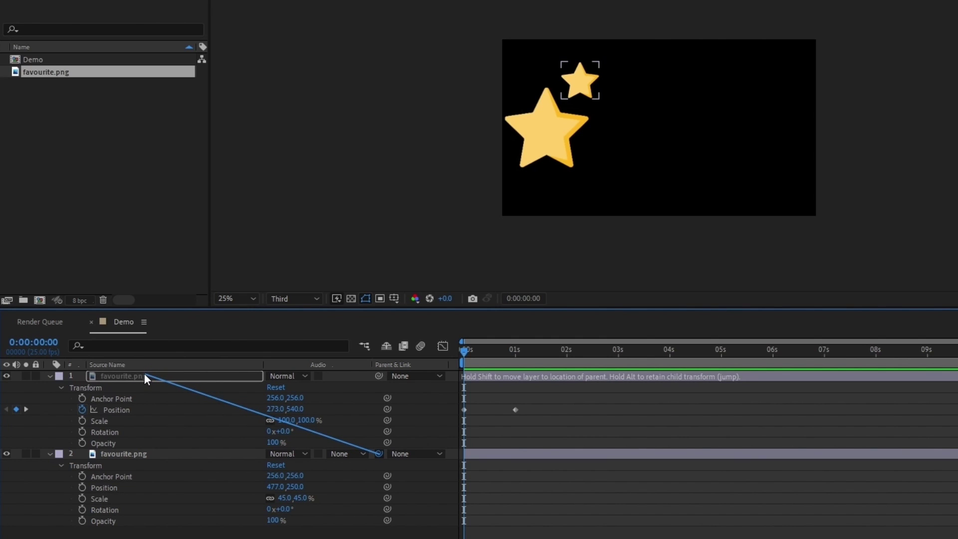
{"action": "left_click_drag", "start_coordinate": [145, 375], "coordinate": [145, 375]}
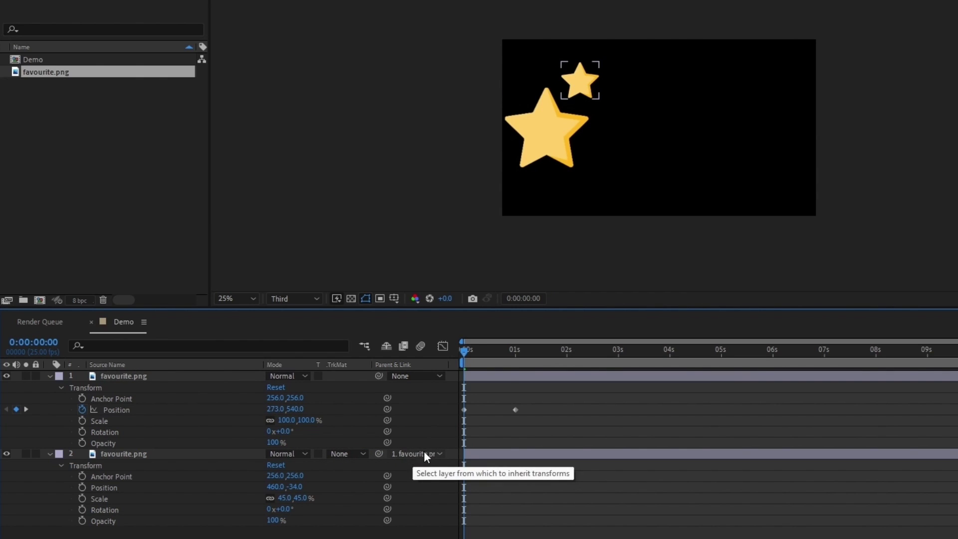
{"action": "left_click", "coordinate": [222, 402]}
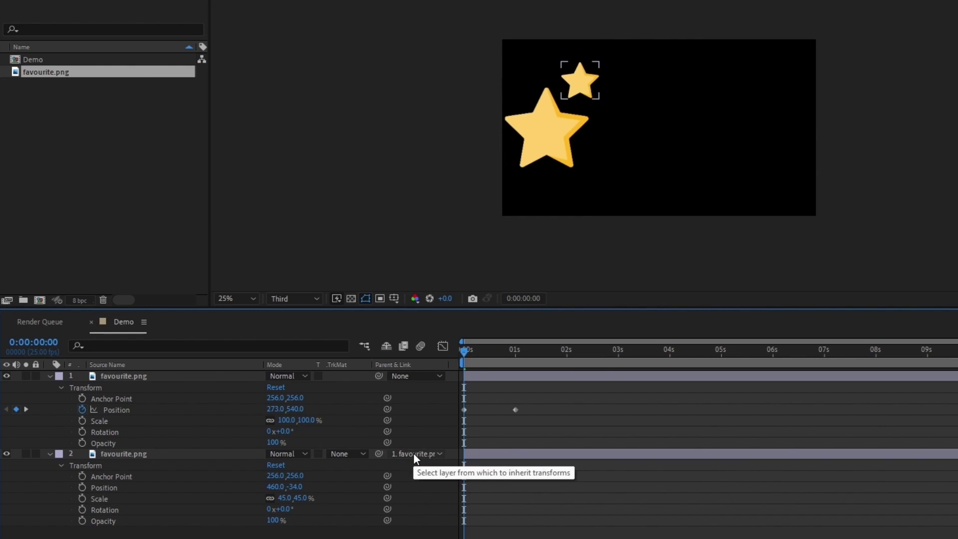
{"action": "left_click", "coordinate": [391, 454]}
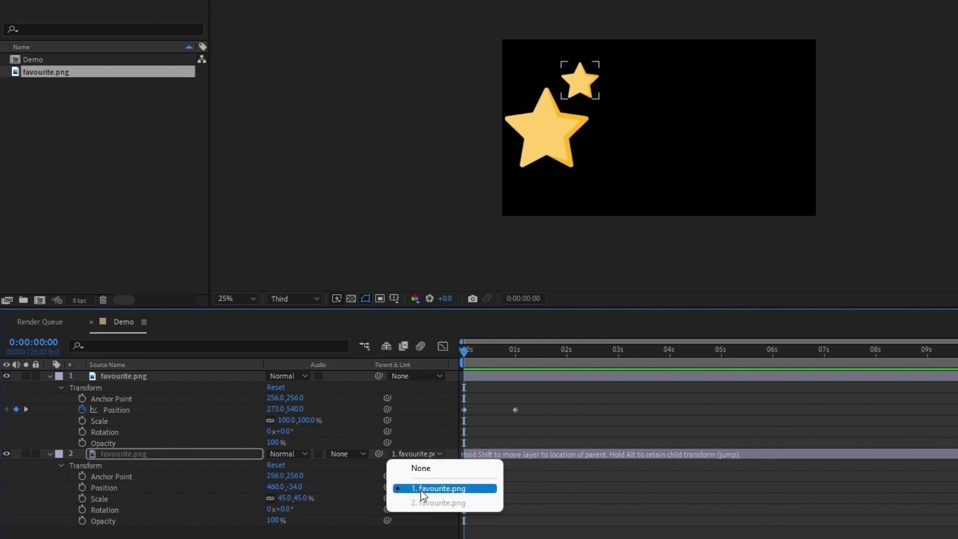
{"action": "left_click", "coordinate": [551, 491]}
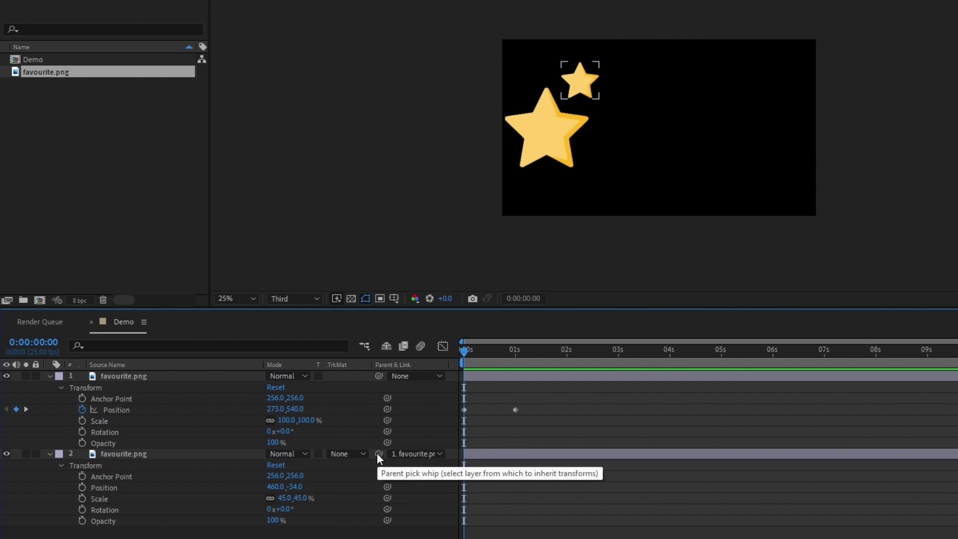
Play back the comp to watch both stars slide together.
{"action": "left_click", "coordinate": [452, 443]}
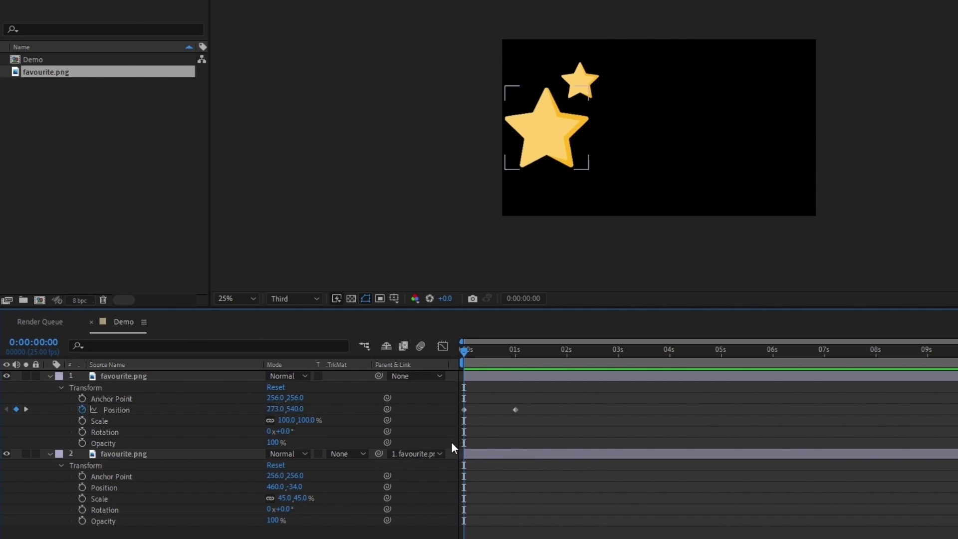
{"action": "left_click", "coordinate": [99, 487]}
{"action": "left_click", "coordinate": [492, 378]}
{"action": "left_click", "coordinate": [507, 372]}
{"action": "key", "text": "space"}
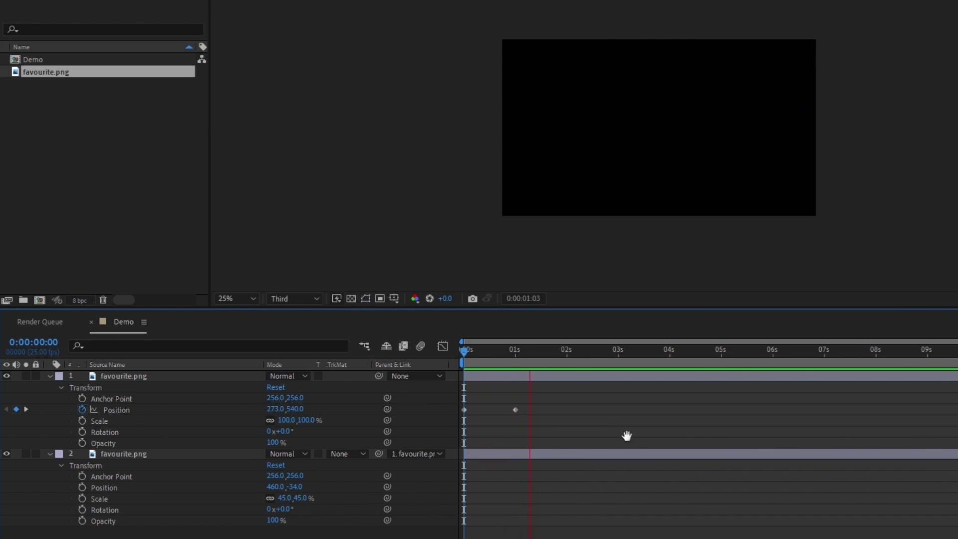
{"action": "key", "text": "space"}
{"action": "key", "text": "Home"}
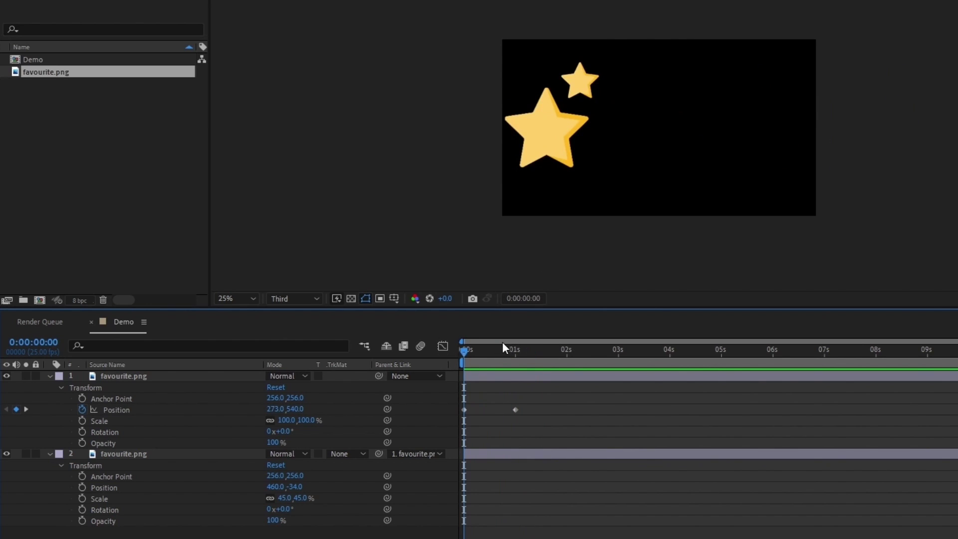
{"action": "key", "text": "space"}
{"action": "key", "text": "space"}
{"action": "left_click", "coordinate": [390, 471]}
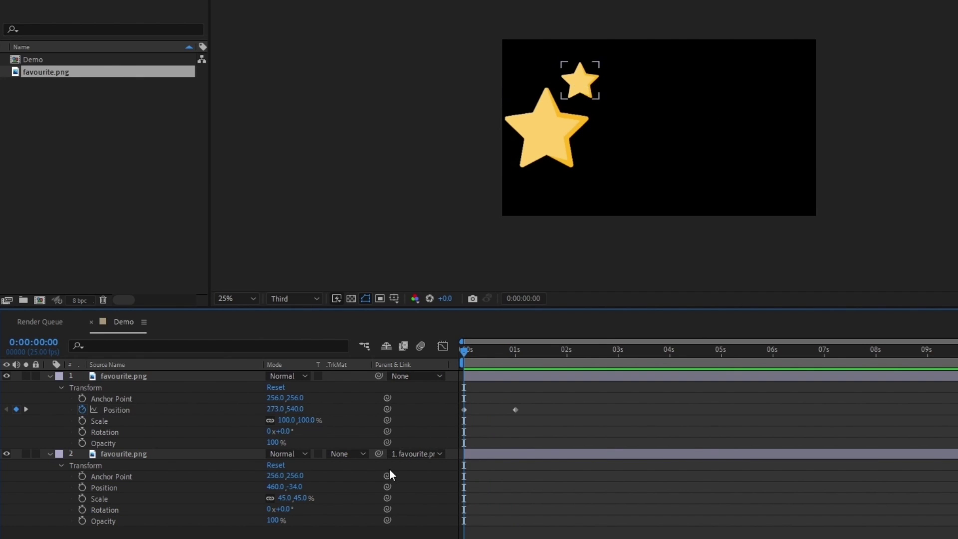
{"action": "left_click", "coordinate": [167, 454]}
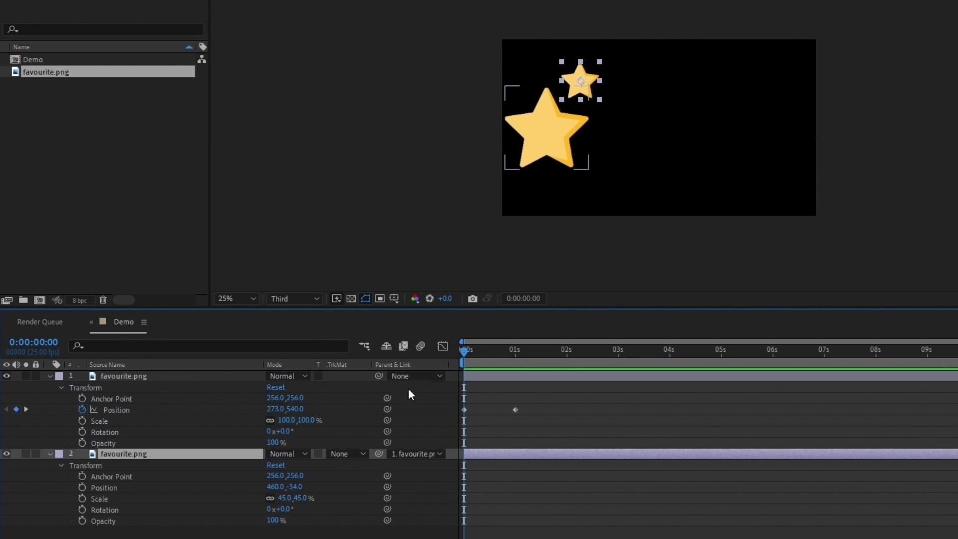
{"action": "left_click", "coordinate": [516, 409]}
{"action": "key", "text": "Delete"}
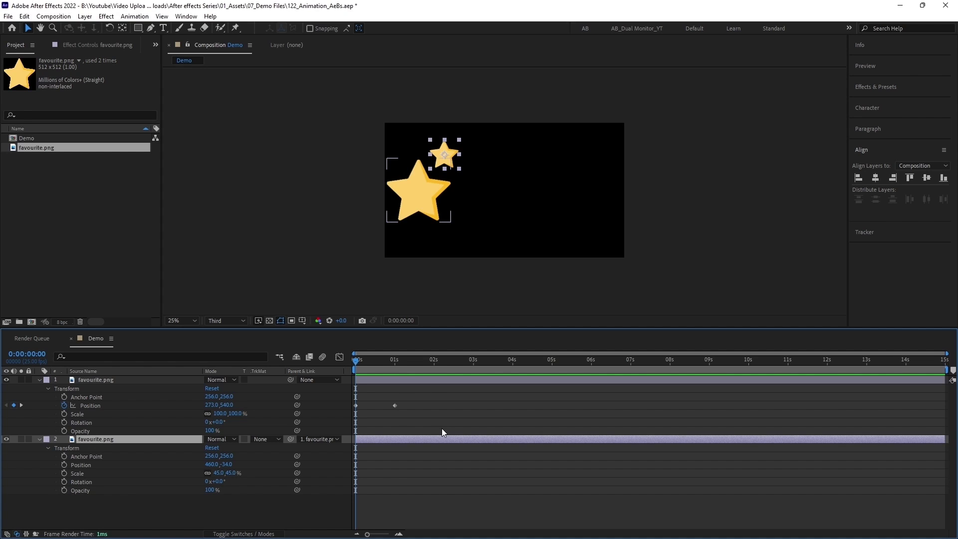
{"action": "left_click", "coordinate": [442, 428]}
{"action": "left_click_drag", "start_coordinate": [353, 361], "coordinate": [375, 364]}
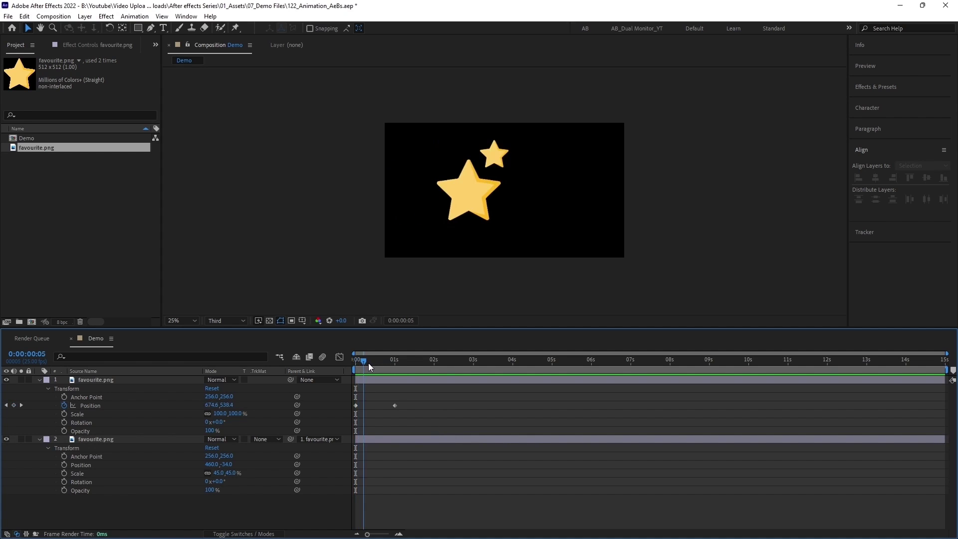
{"action": "left_click", "coordinate": [394, 405]}
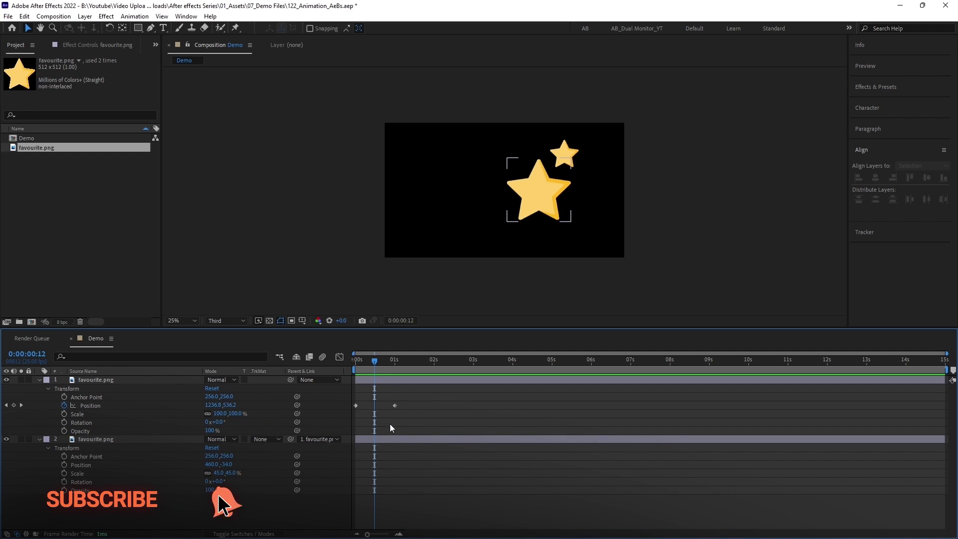
{"action": "left_click", "coordinate": [387, 418]}
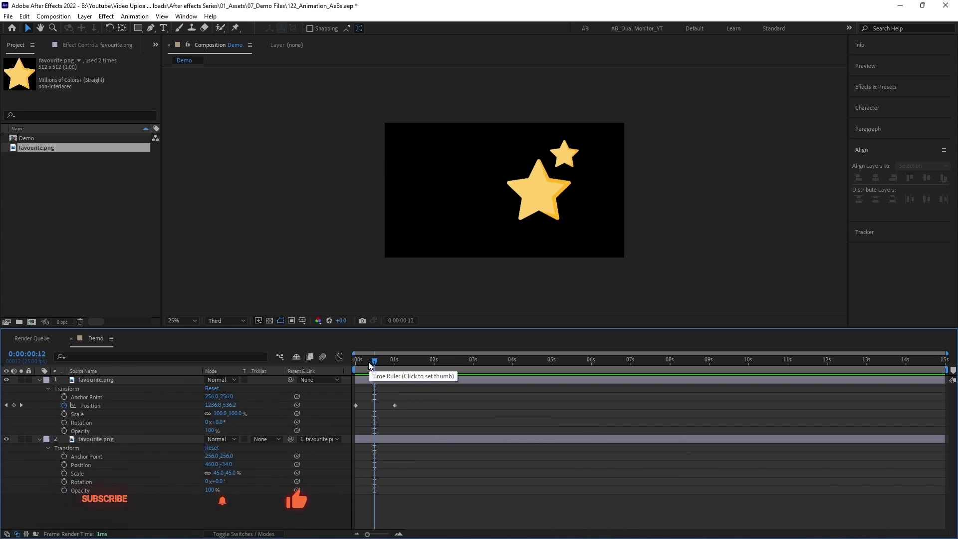
{"action": "left_click", "coordinate": [362, 378]}
{"action": "left_click", "coordinate": [364, 372]}
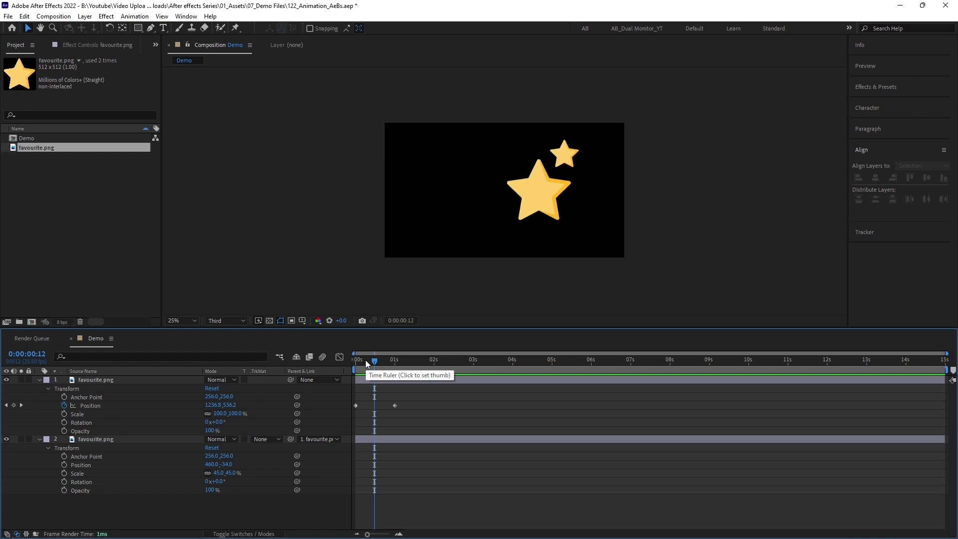
{"action": "left_click_drag", "start_coordinate": [365, 360], "coordinate": [355, 367]}
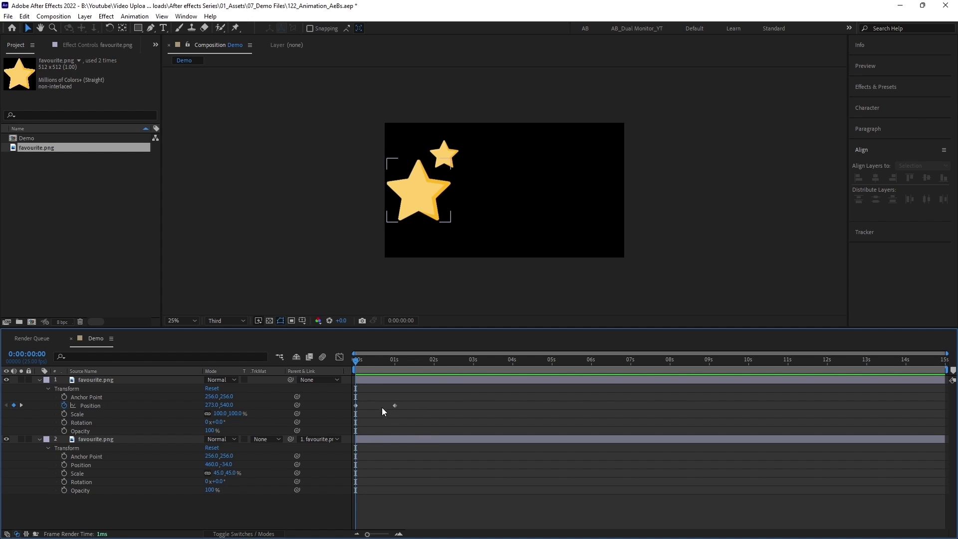
{"action": "key", "text": "space"}
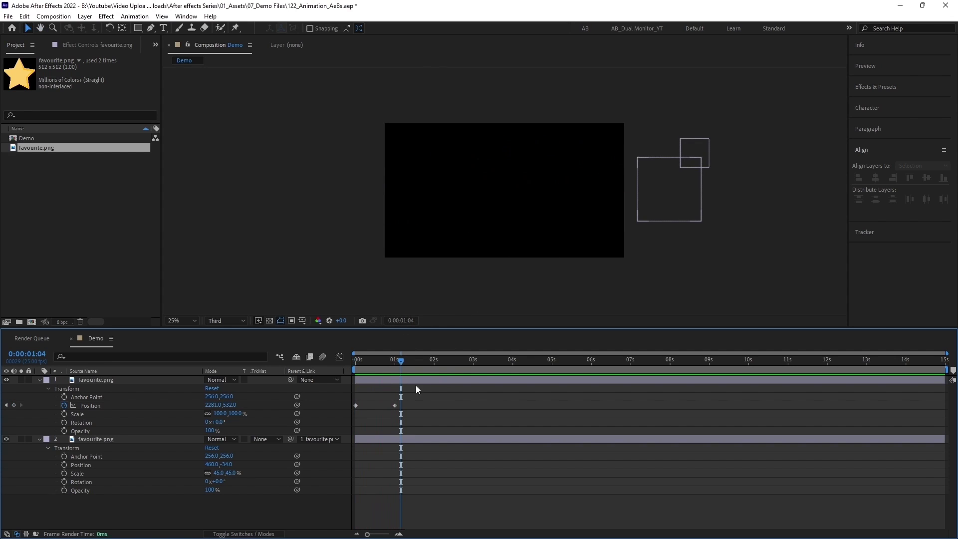
{"action": "mouse_move", "coordinate": [395, 407]}
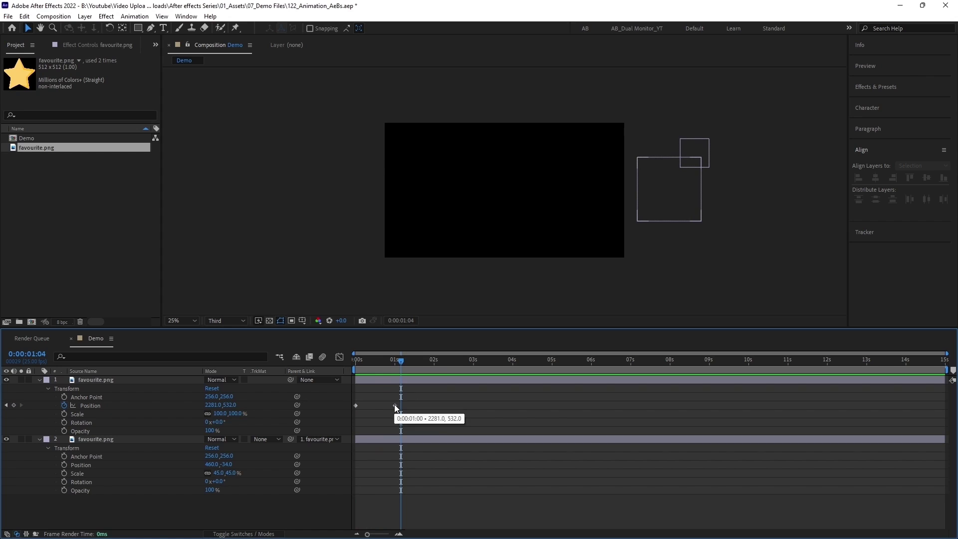
{"action": "key", "text": "space"}
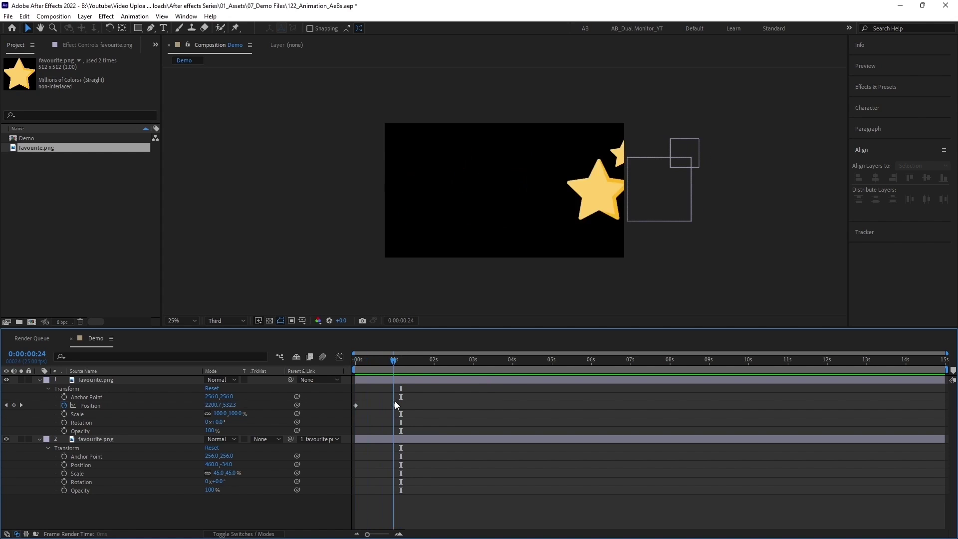
Move the big star's end Position keyframe from 1s to 3s, preview the slower slide, then select both keyframes.
{"action": "left_click_drag", "start_coordinate": [394, 405], "coordinate": [474, 408]}
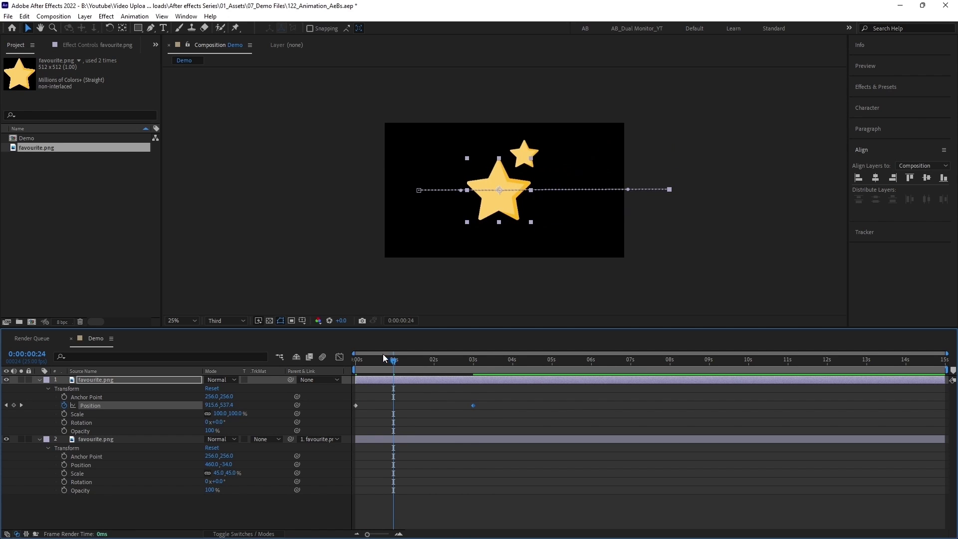
{"action": "left_click", "coordinate": [350, 363]}
{"action": "key", "text": "space"}
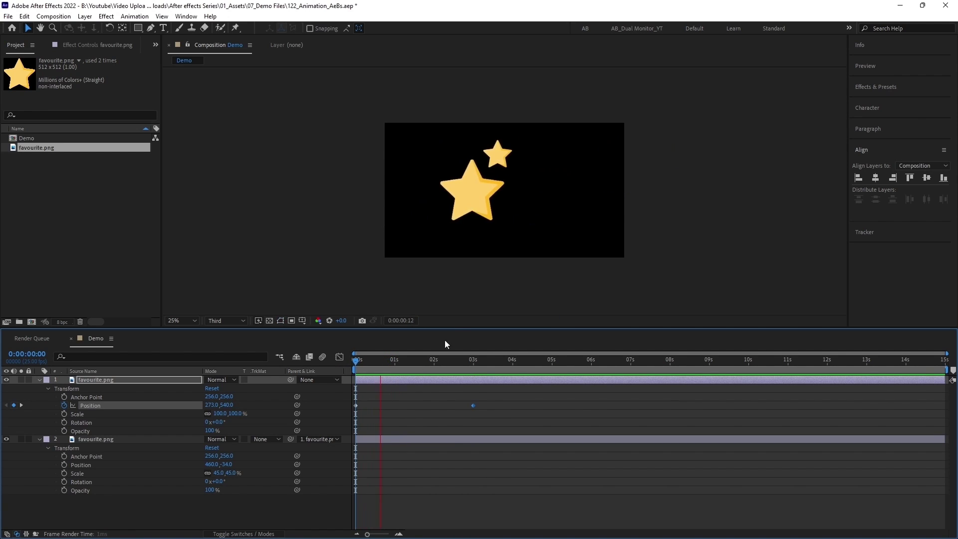
{"action": "key", "text": "space"}
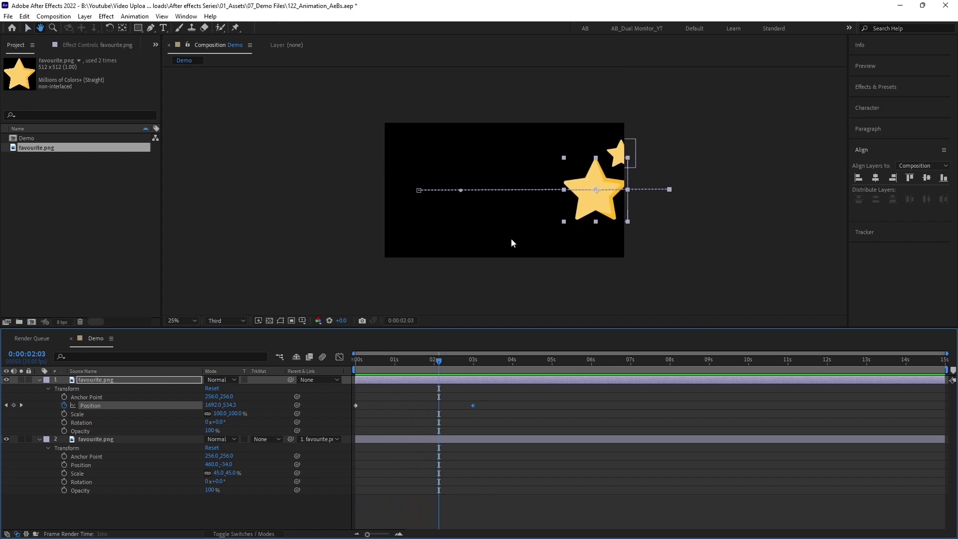
{"action": "mouse_move", "coordinate": [406, 354]}
{"action": "left_mouse_down"}
{"action": "mouse_move", "coordinate": [345, 374]}
{"action": "mouse_move", "coordinate": [381, 388]}
{"action": "left_mouse_up"}
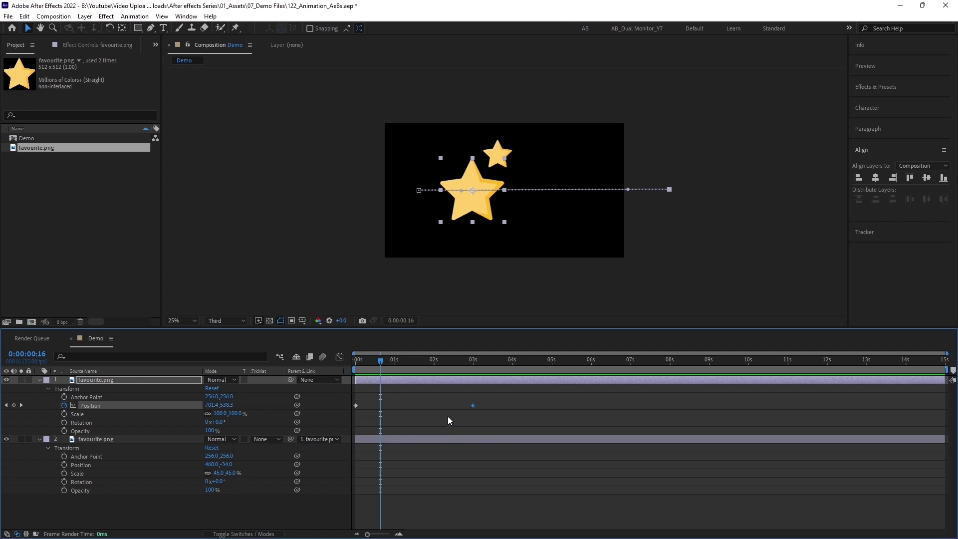
{"action": "left_click", "coordinate": [495, 396]}
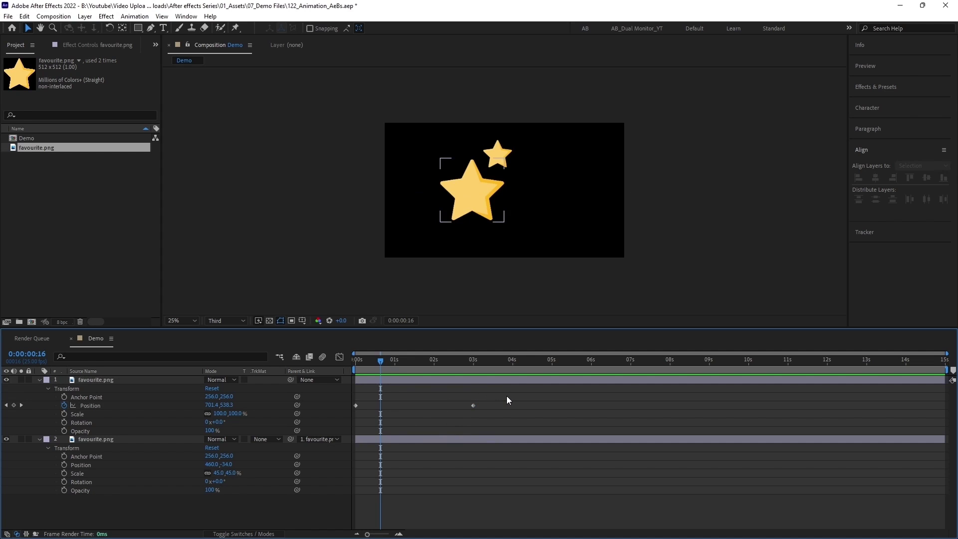
{"action": "left_click_drag", "start_coordinate": [507, 397], "coordinate": [345, 418]}
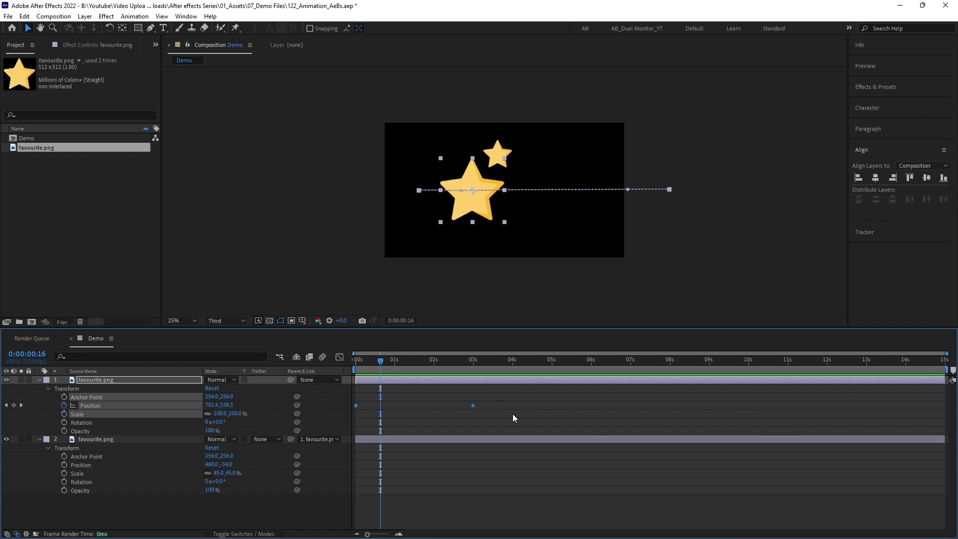
Check the Position speed graph, then apply Easy Ease (F9) to both big-star Position keyframes.
{"action": "left_click_drag", "start_coordinate": [509, 398], "coordinate": [370, 414]}
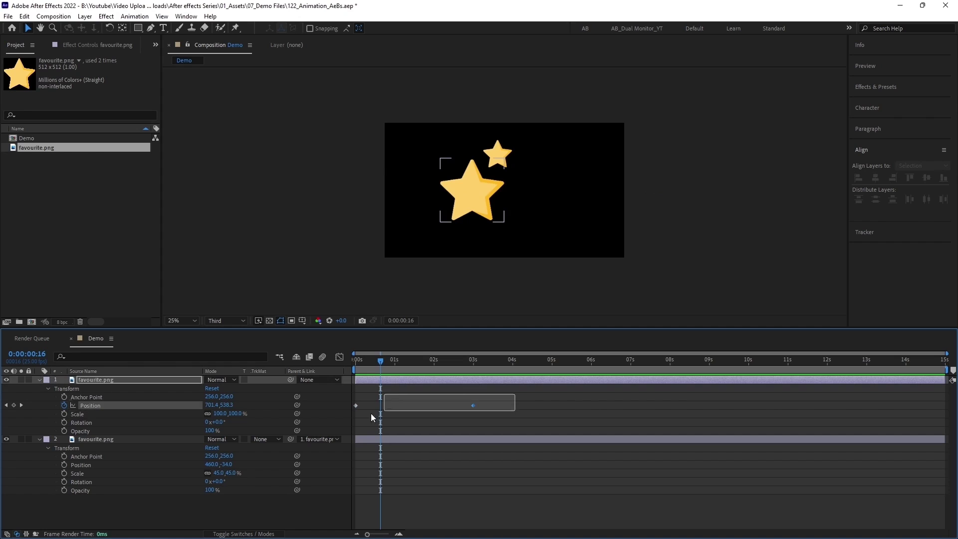
{"action": "left_click", "coordinate": [501, 421]}
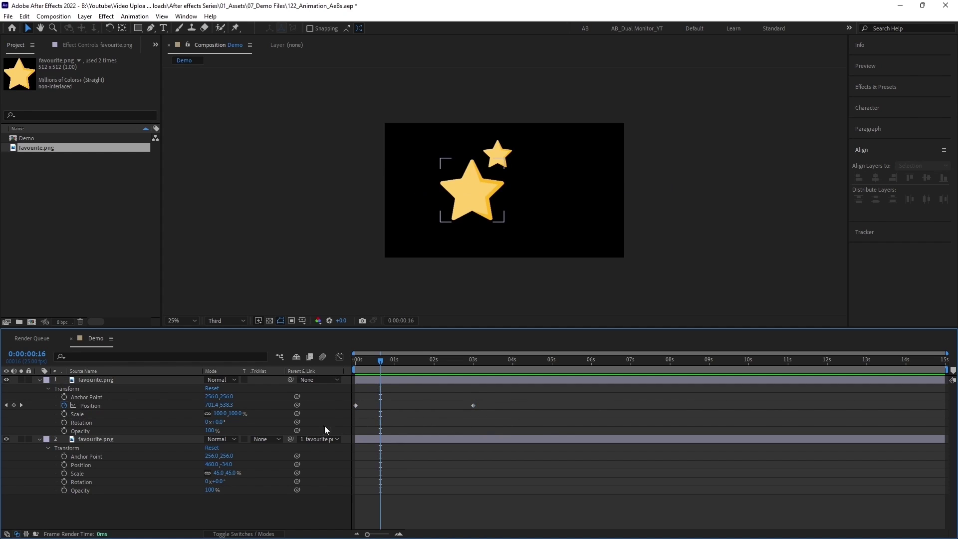
{"action": "left_click", "coordinate": [91, 405]}
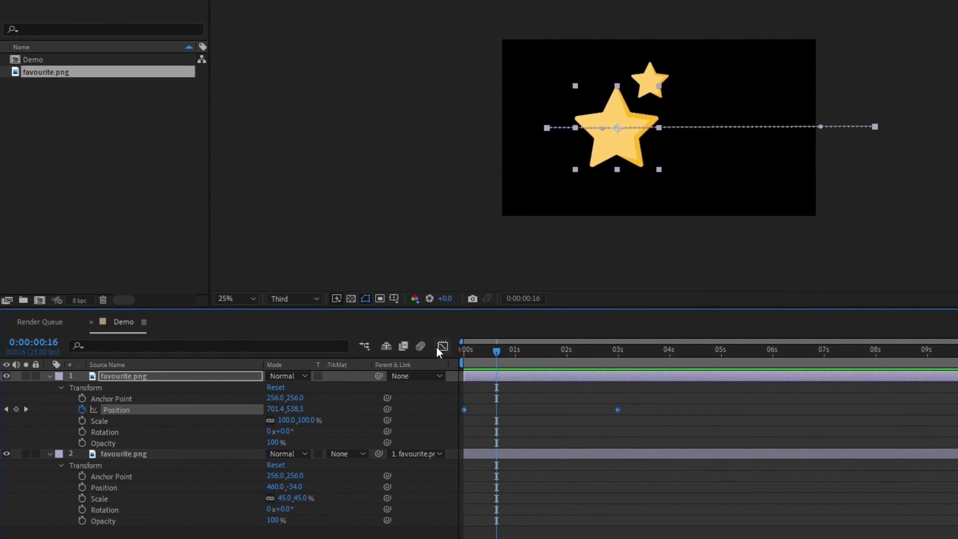
{"action": "left_click", "coordinate": [437, 347]}
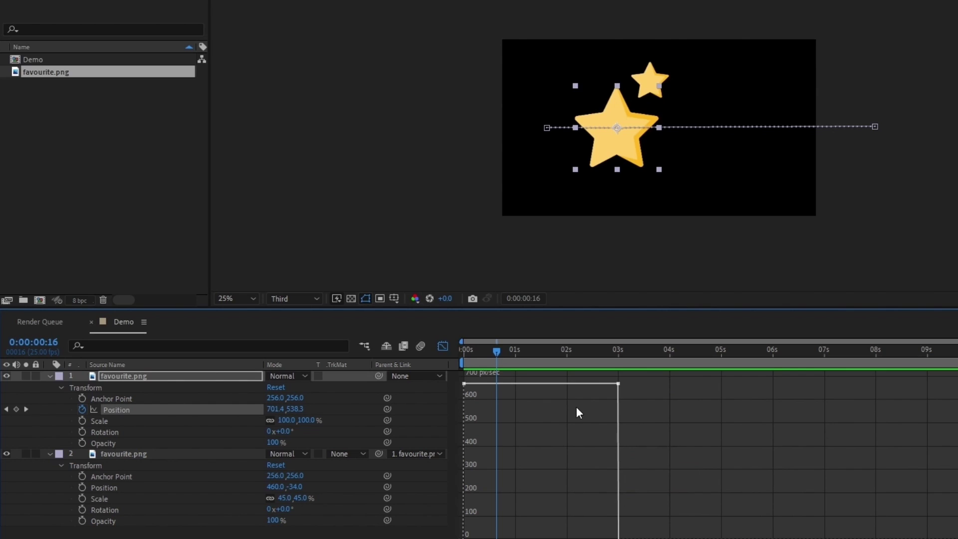
{"action": "left_click", "coordinate": [438, 342]}
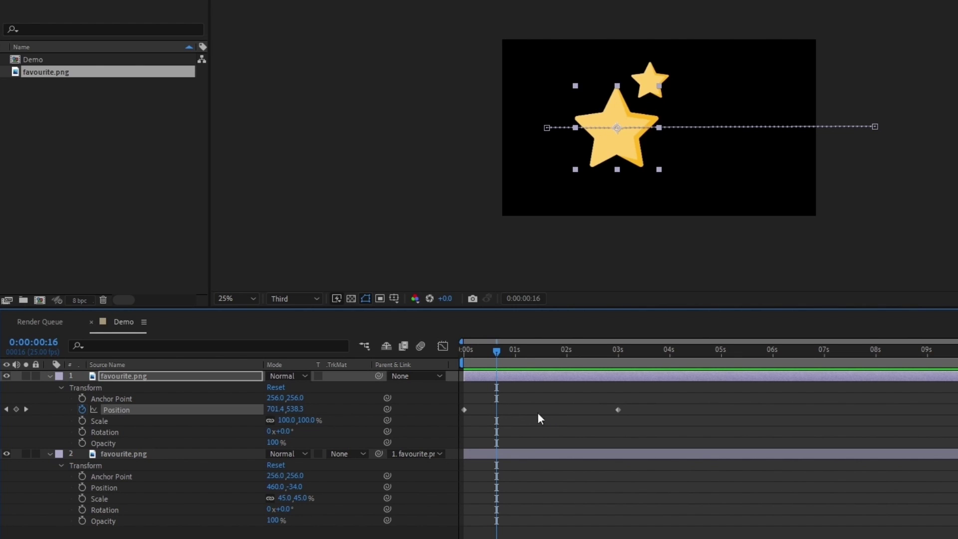
{"action": "left_click", "coordinate": [215, 408]}
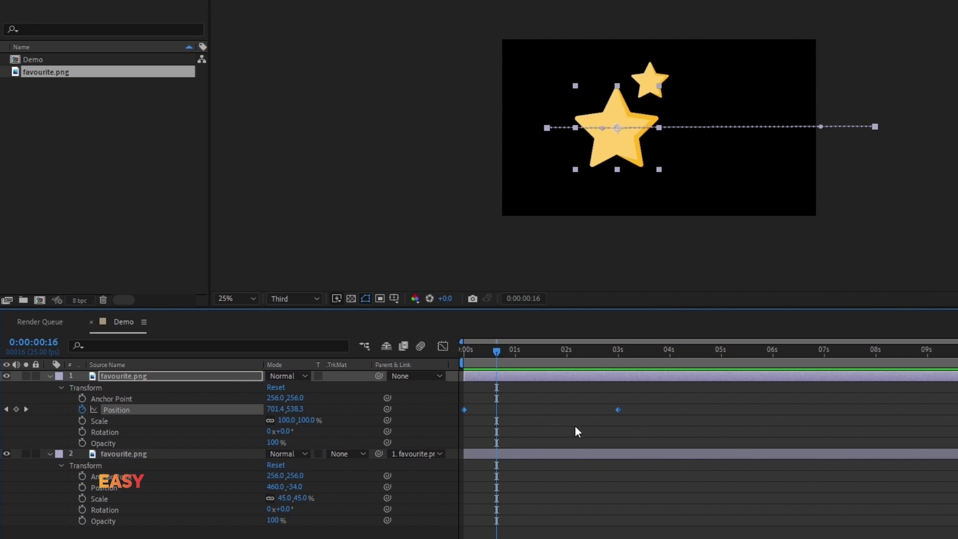
{"action": "key", "text": "F9"}
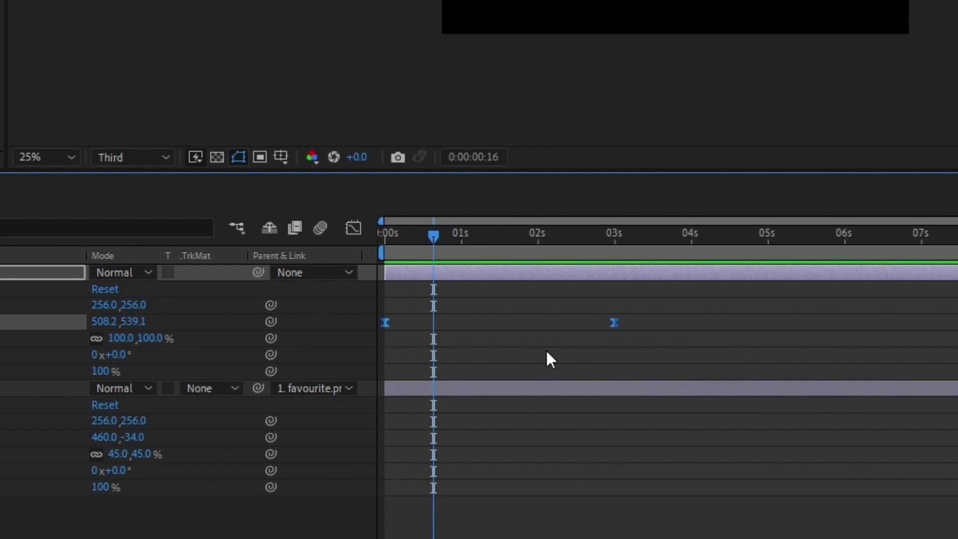
In the speed graph, drag the 3s keyframe's incoming influence handle left to about 80%.
{"action": "left_click", "coordinate": [352, 229]}
{"action": "mouse_move", "coordinate": [385, 462]}
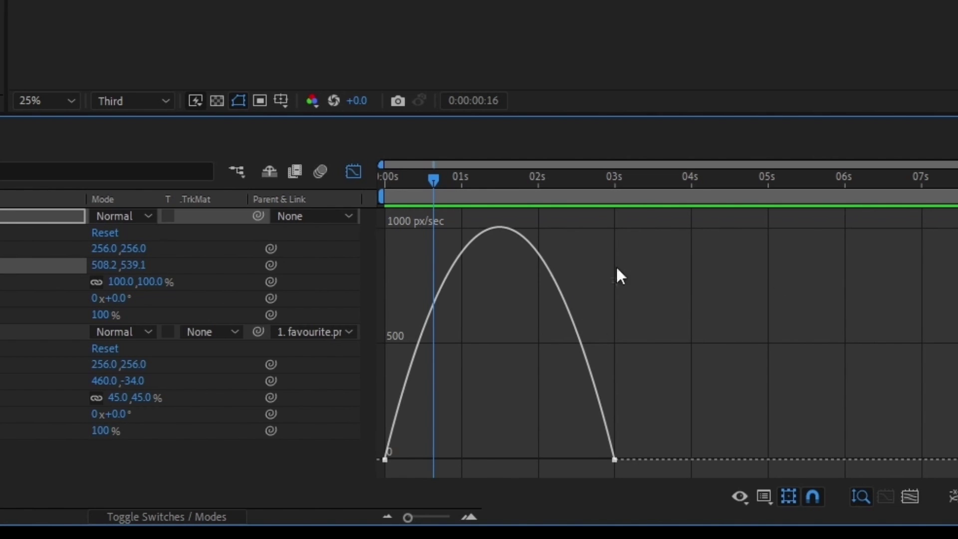
{"action": "right_click", "coordinate": [655, 273]}
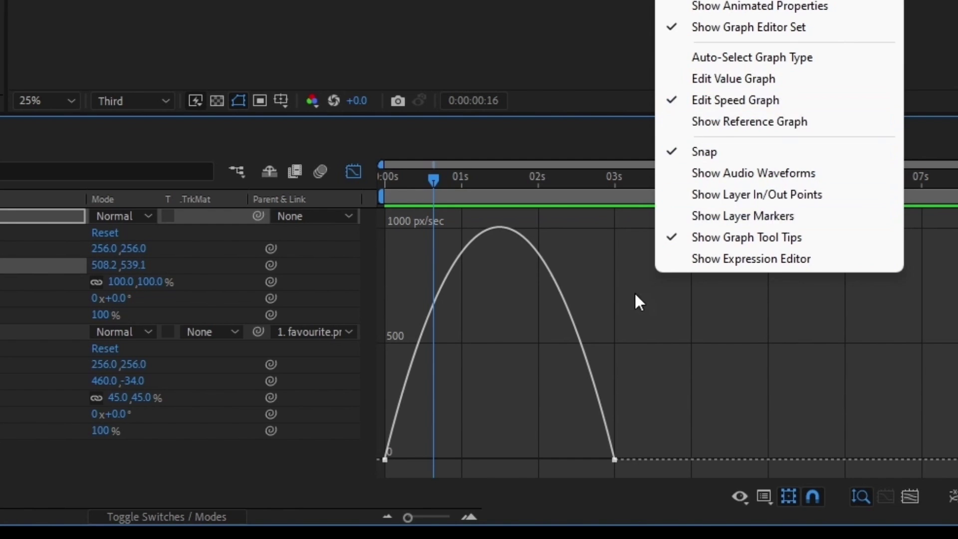
{"action": "left_click", "coordinate": [624, 359]}
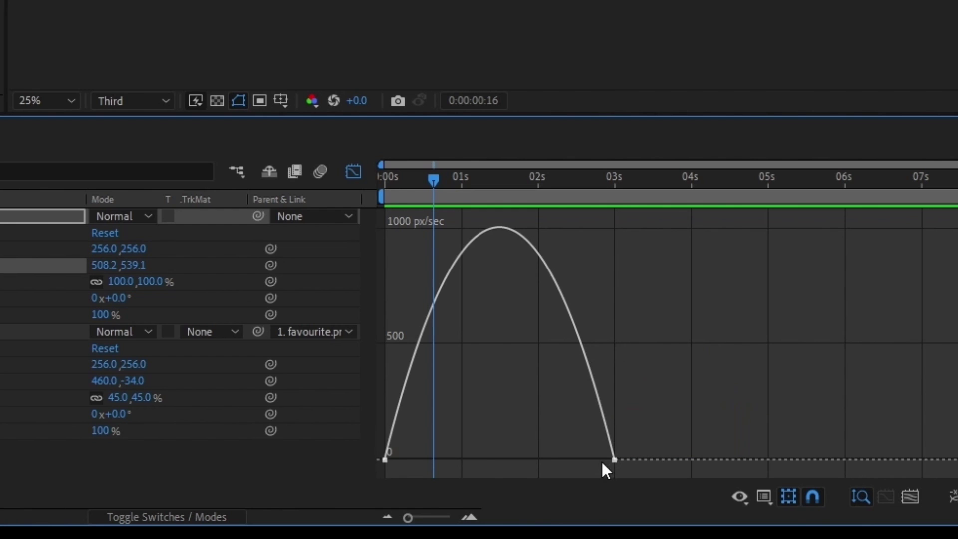
{"action": "left_click", "coordinate": [614, 459]}
{"action": "left_click_drag", "start_coordinate": [576, 459], "coordinate": [493, 455]}
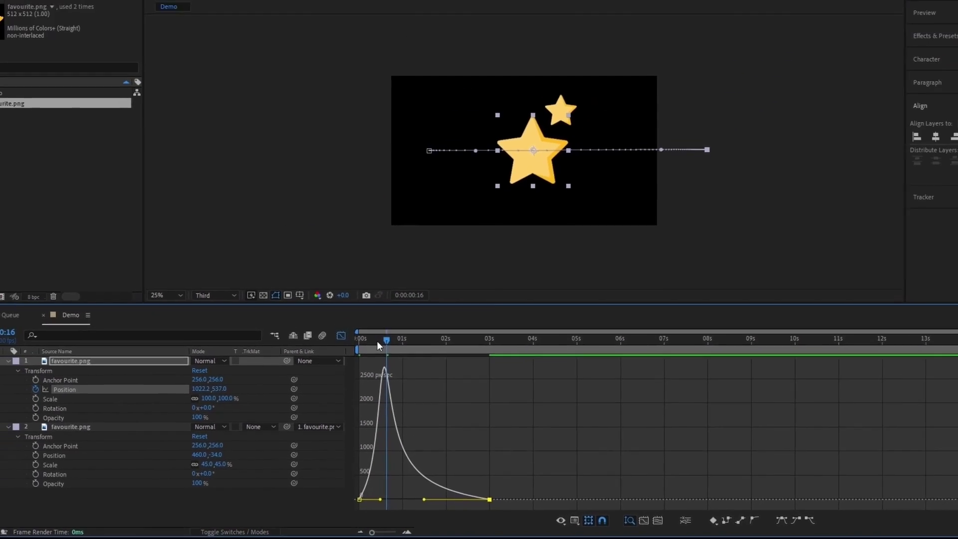
Undo the last easing change and push the first keyframe's influence to about 100%.
{"action": "key", "text": "space"}
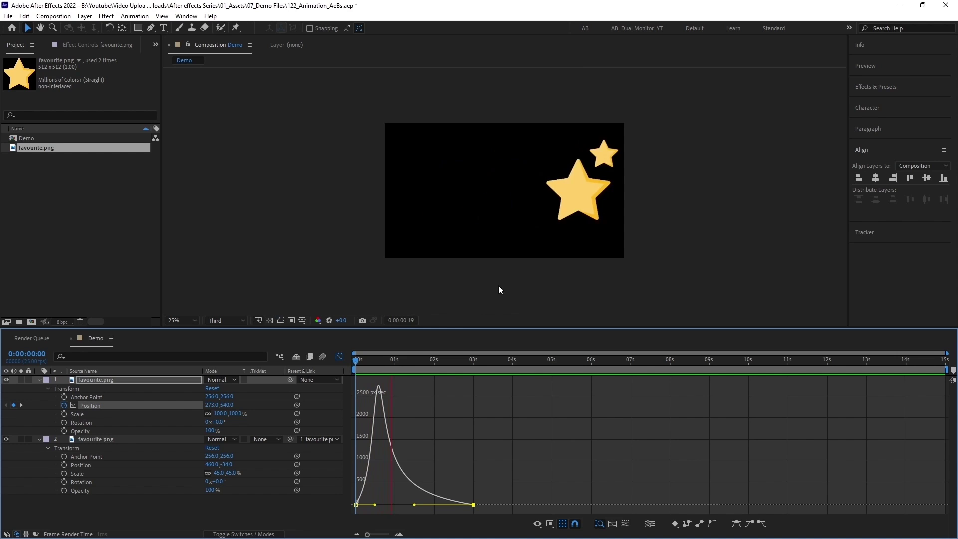
{"action": "key", "text": "space"}
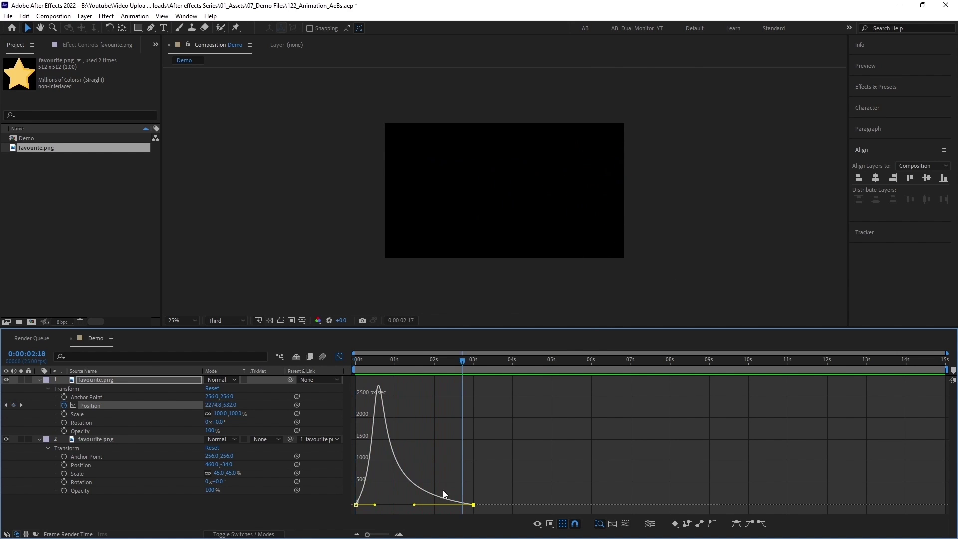
{"action": "key", "text": "ctrl+z"}
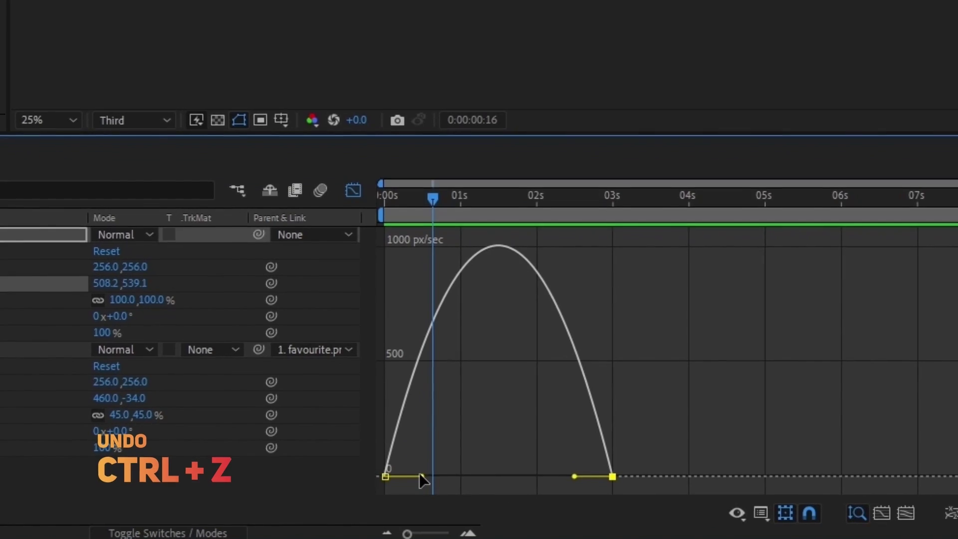
{"action": "left_click_drag", "start_coordinate": [374, 504], "coordinate": [381, 504]}
{"action": "left_click_drag", "start_coordinate": [433, 476], "coordinate": [500, 476]}
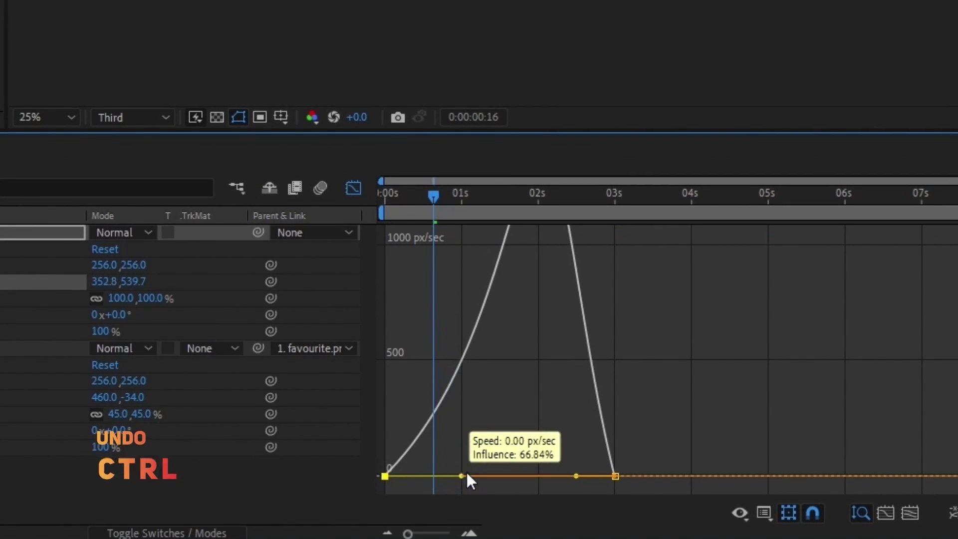
Preview the new motion from the start, then switch the timeline back to layer bars.
{"action": "left_click_drag", "start_coordinate": [434, 194], "coordinate": [350, 195]}
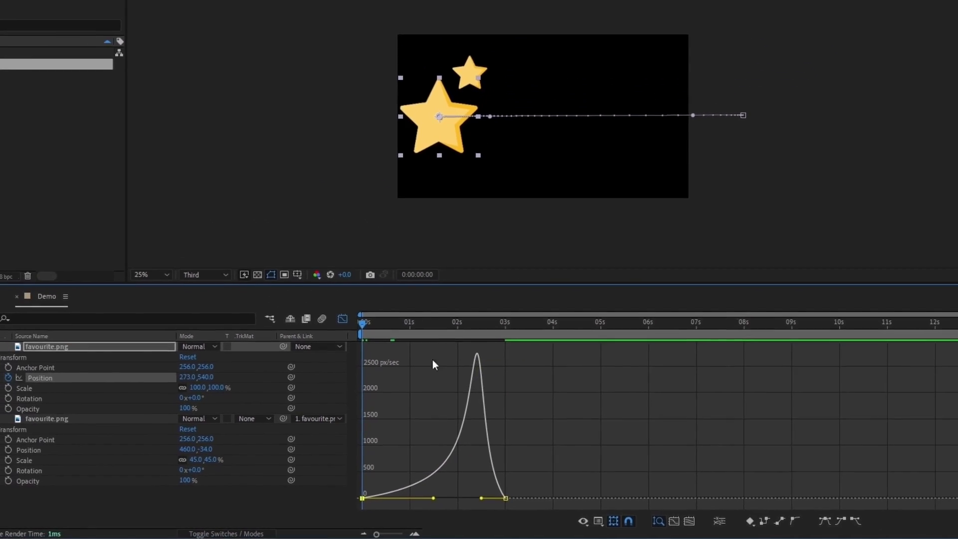
{"action": "key", "text": "space"}
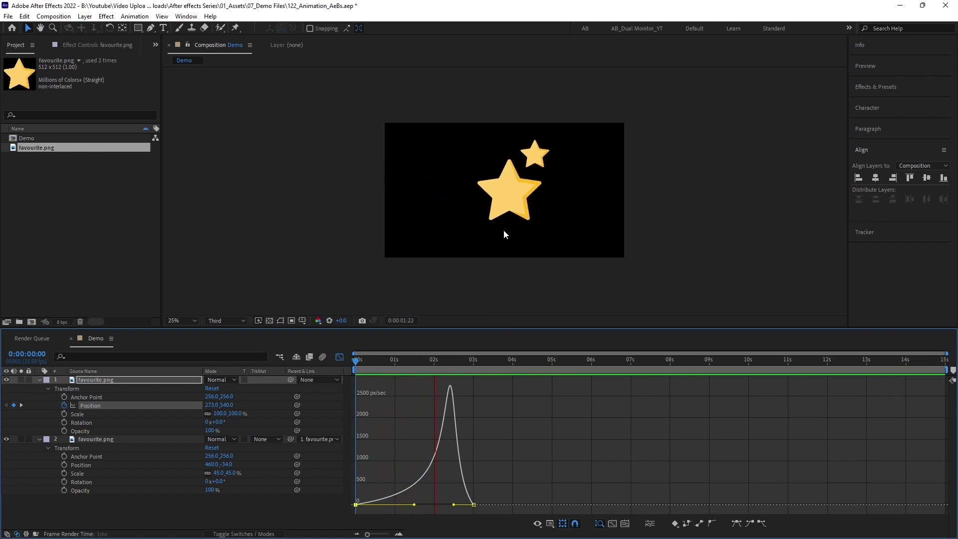
{"action": "key", "text": "space"}
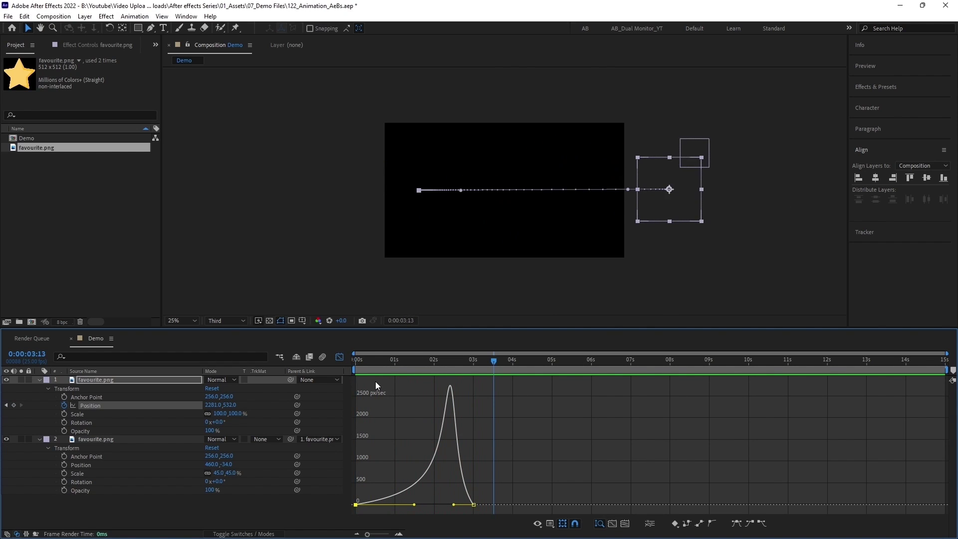
{"action": "left_click", "coordinate": [339, 357]}
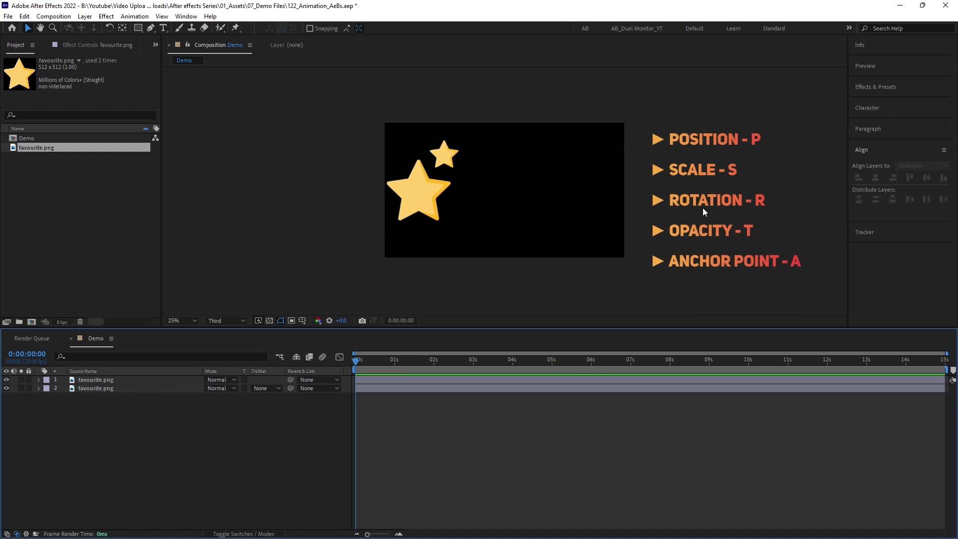
Show the big star's Position, Scale, Rotation and Opacity properties one at a time with P, S, R, T.
{"action": "left_click", "coordinate": [139, 379]}
{"action": "left_click", "coordinate": [138, 378]}
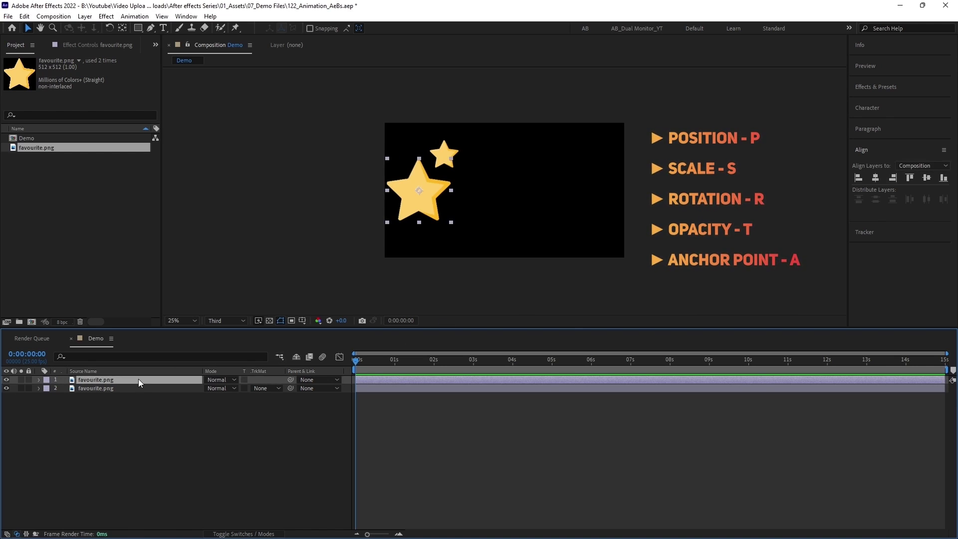
{"action": "key", "text": "p"}
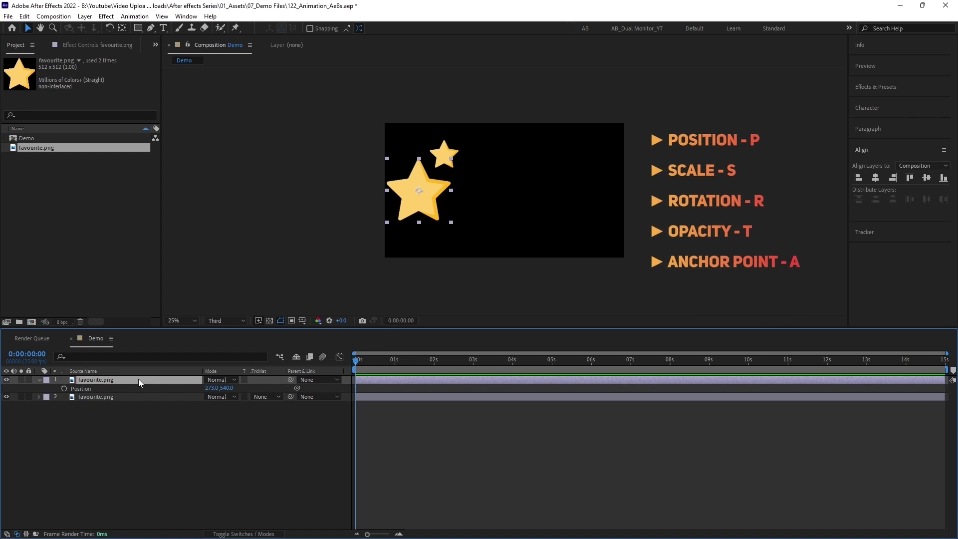
{"action": "key", "text": "s"}
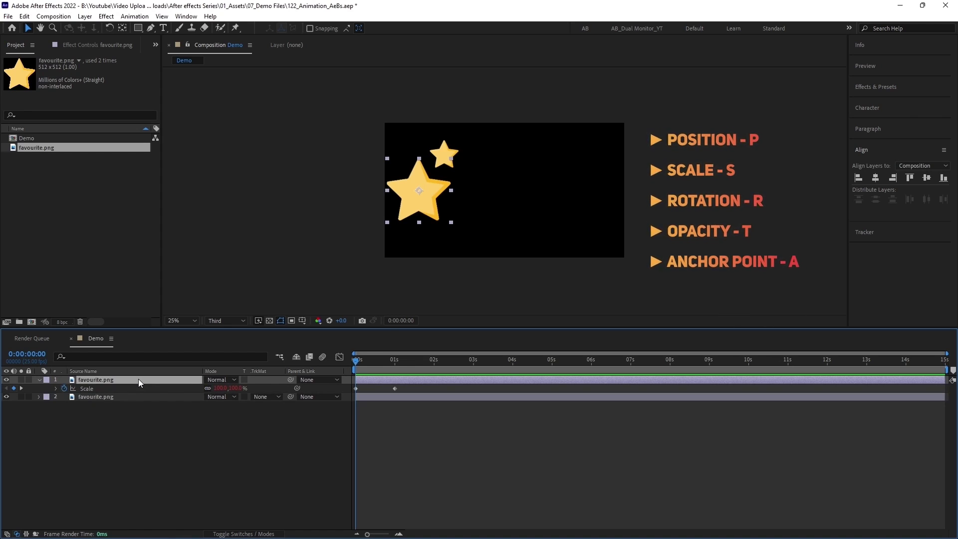
{"action": "key", "text": "r"}
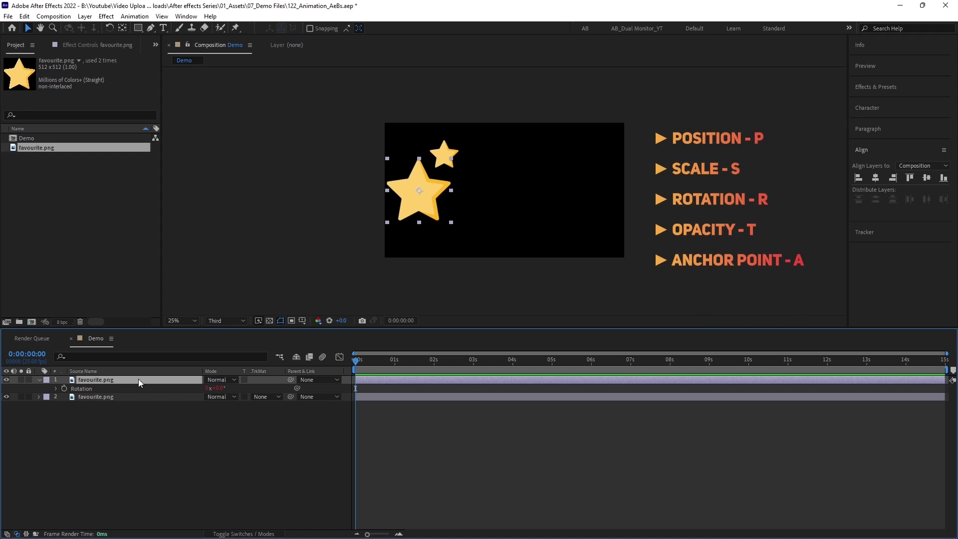
{"action": "key", "text": "t"}
Scrub Opacity and Anchor Point, undoing each, leaving Anchor Point shown at 256.0,256.0.
{"action": "left_click", "coordinate": [211, 389]}
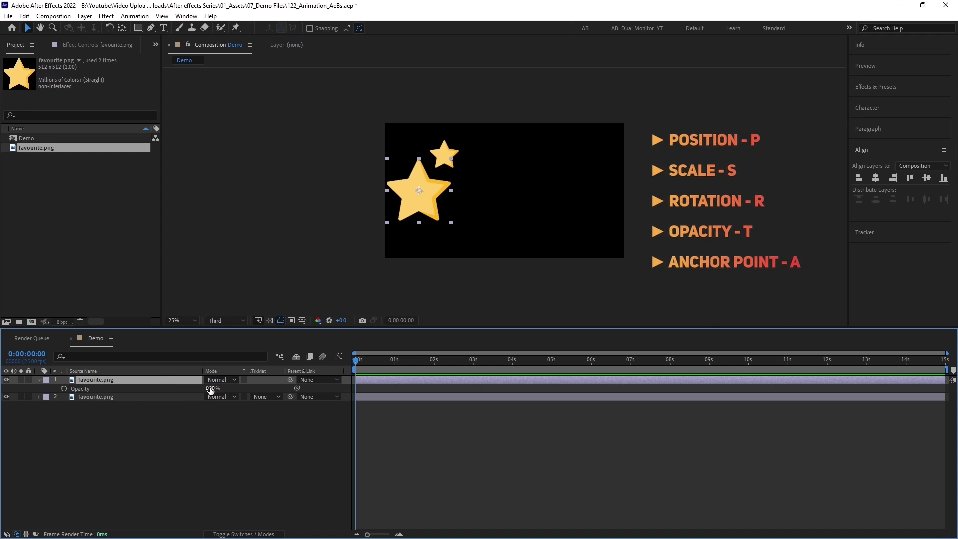
{"action": "left_click_drag", "start_coordinate": [210, 389], "coordinate": [166, 392]}
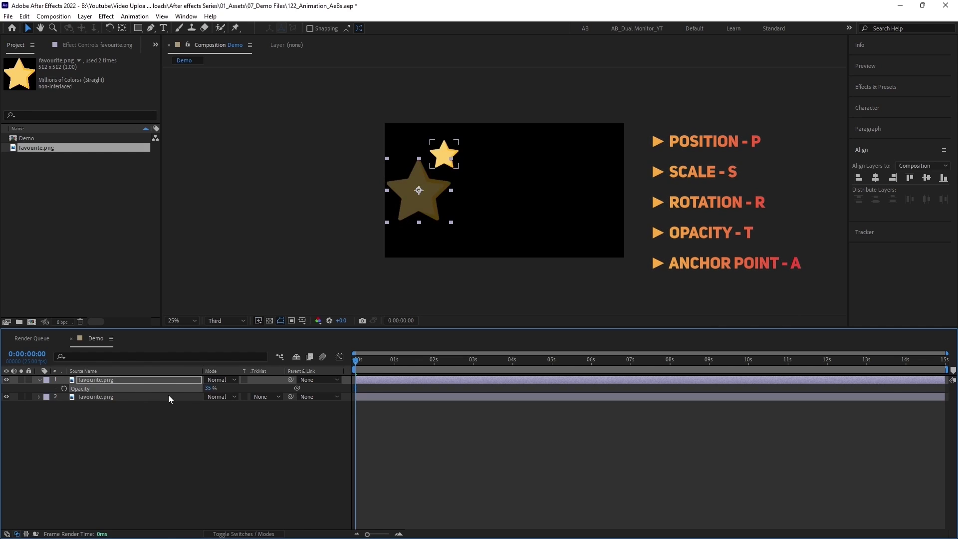
{"action": "key", "text": "ctrl+z"}
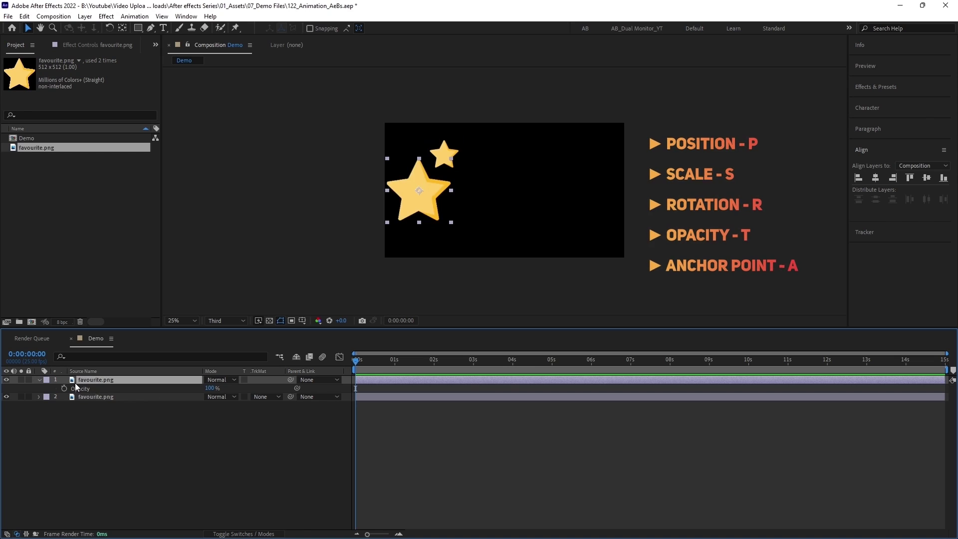
{"action": "key", "text": "a"}
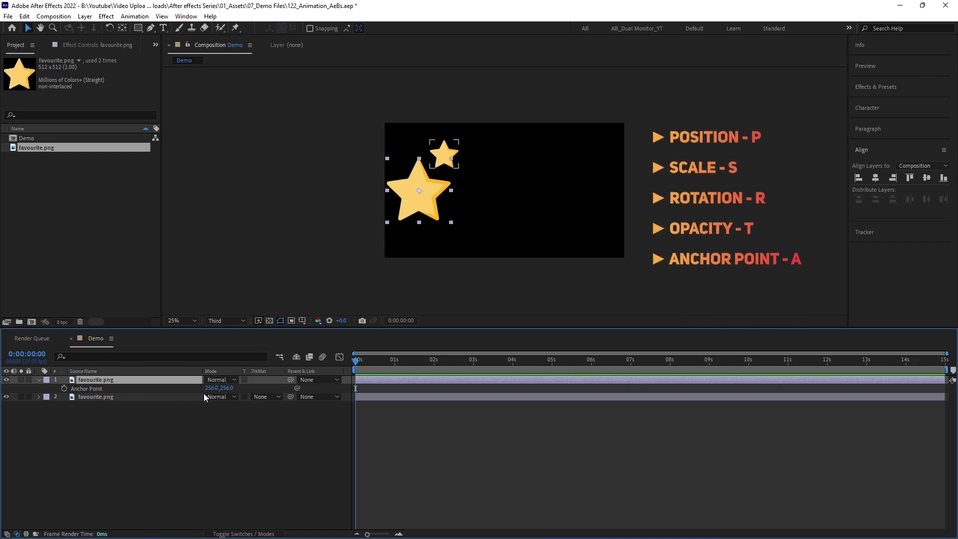
{"action": "left_click_drag", "start_coordinate": [212, 388], "coordinate": [124, 375]}
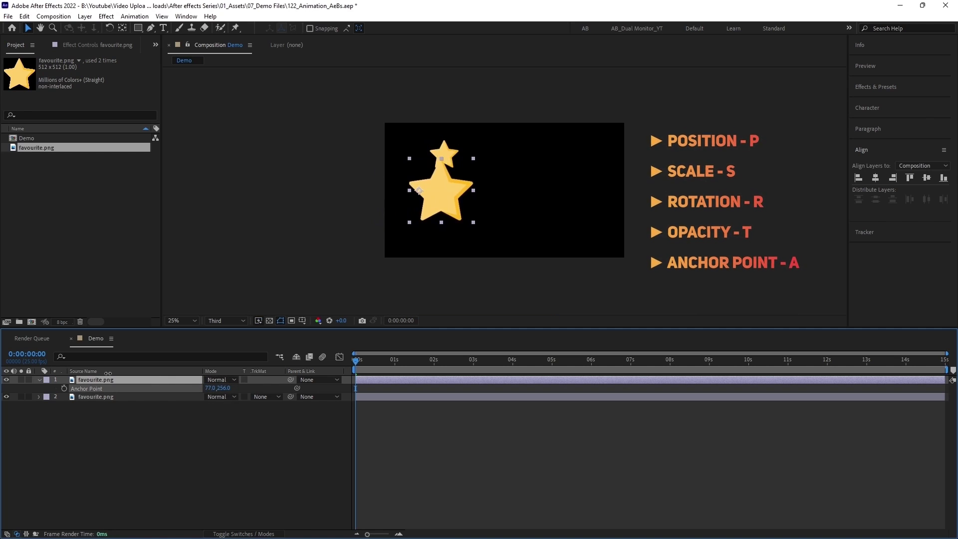
{"action": "key", "text": "ctrl+z"}
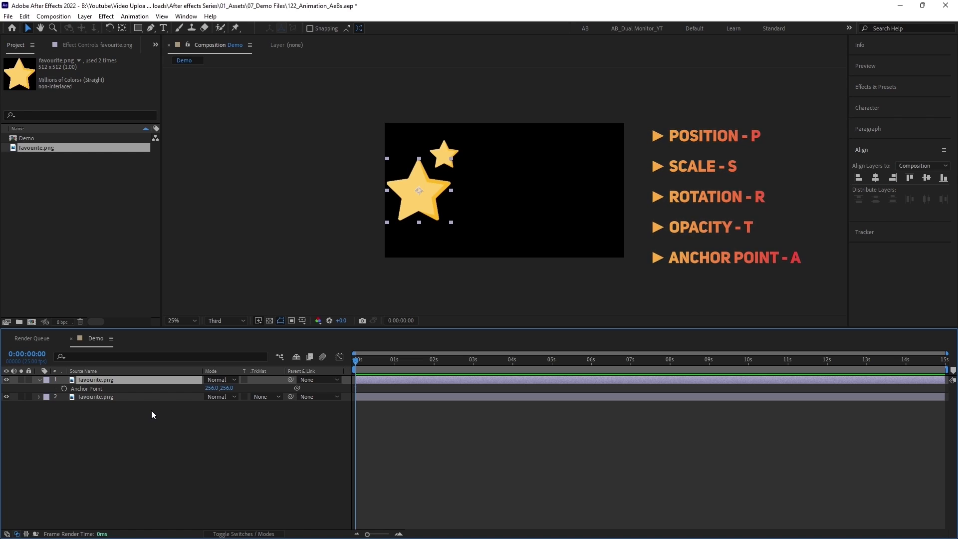
{"action": "left_click", "coordinate": [435, 271]}
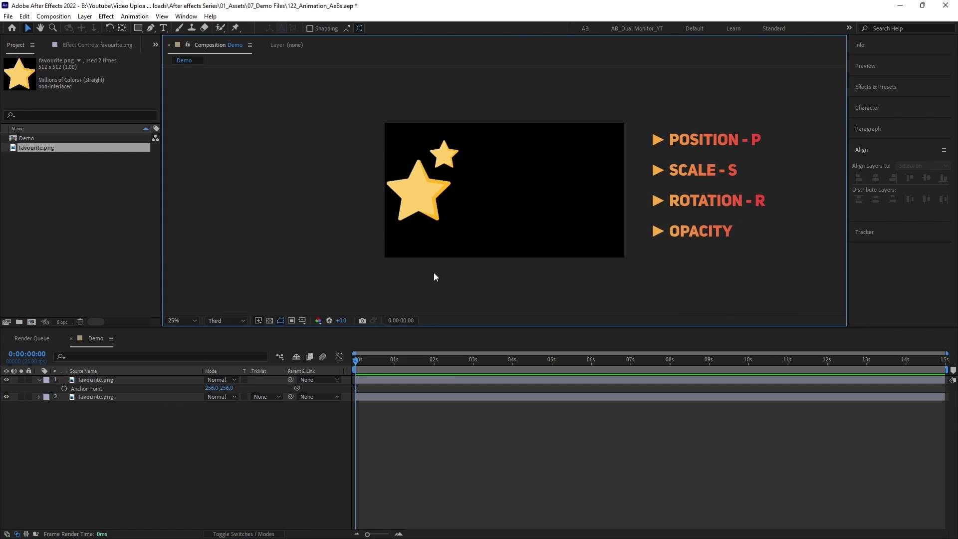
{"action": "left_click", "coordinate": [70, 18]}
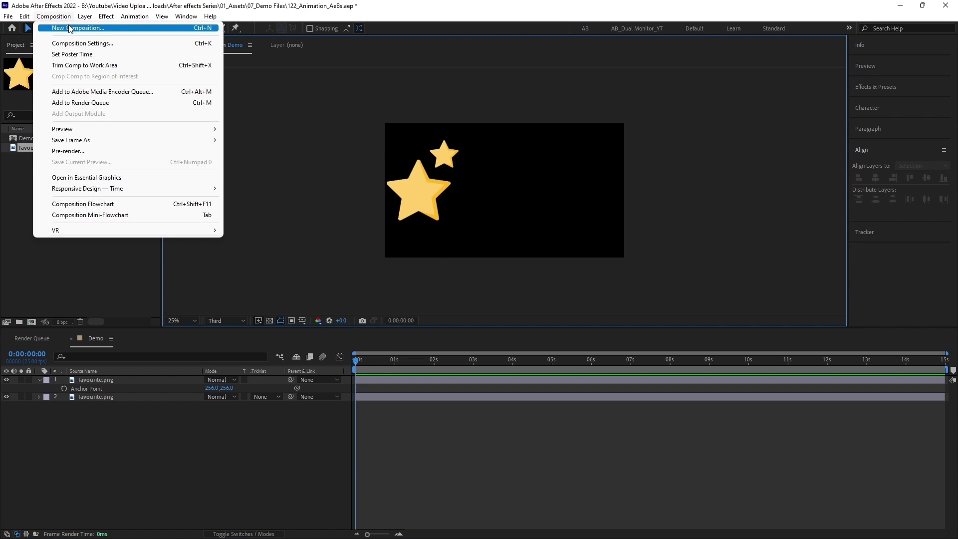
{"action": "left_click", "coordinate": [307, 200]}
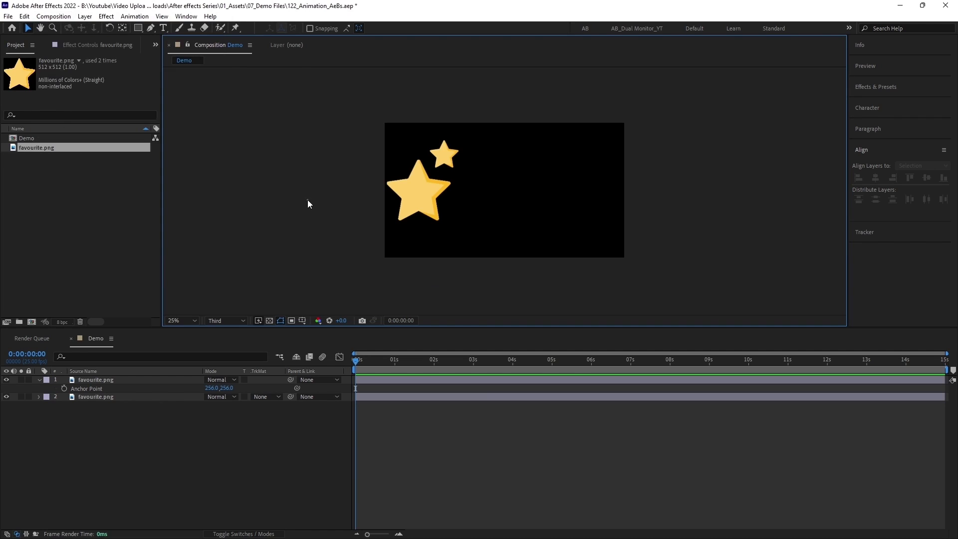
{"action": "left_click", "coordinate": [396, 381]}
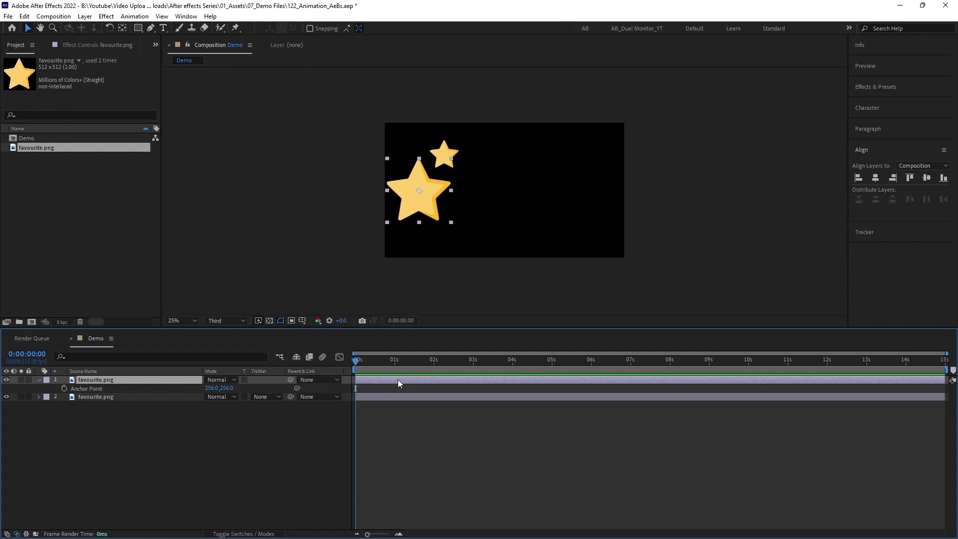